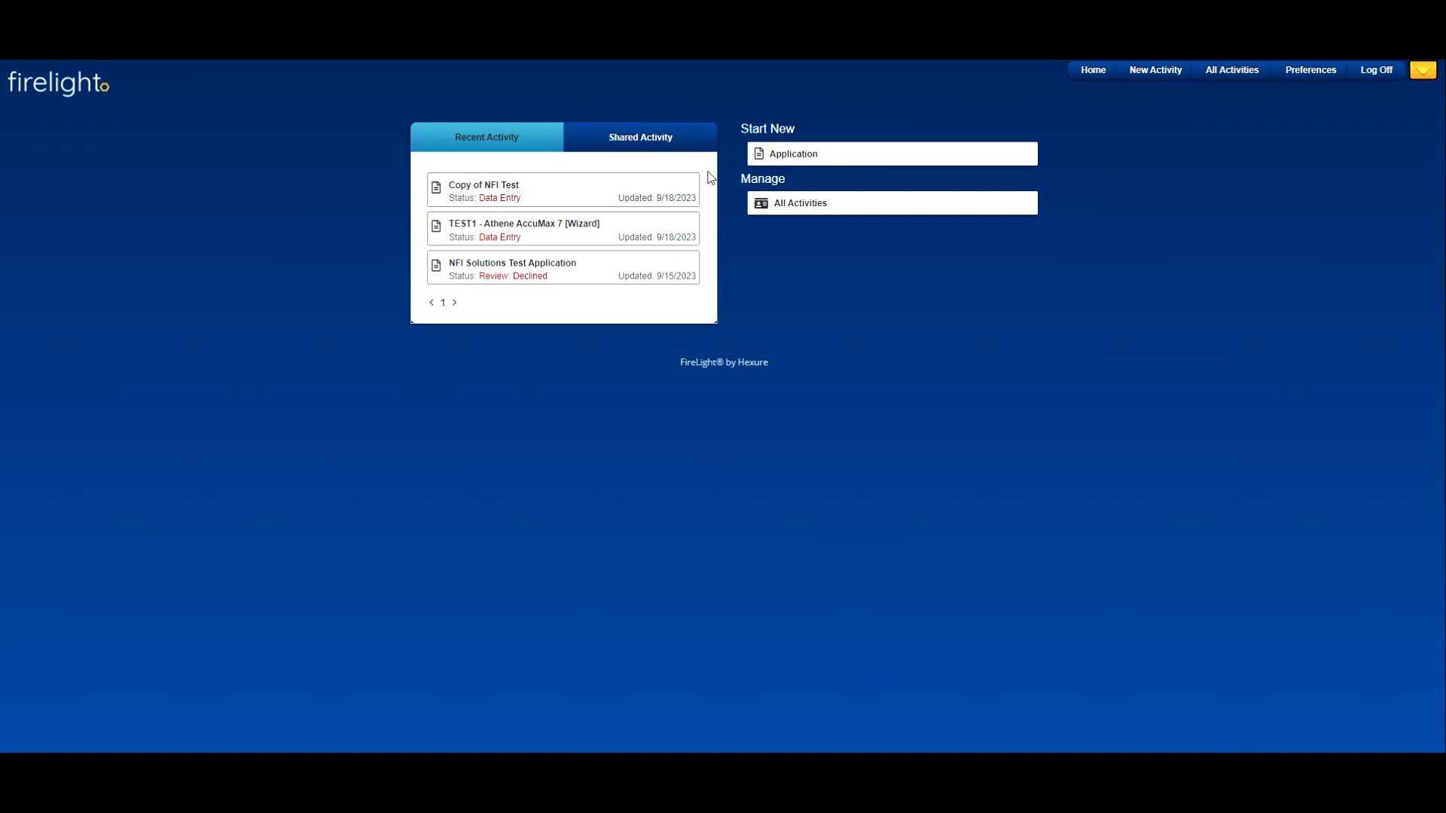
Step: Start a new application and set its jurisdiction to Florida
{"action": "left_click", "coordinate": [943, 166]}
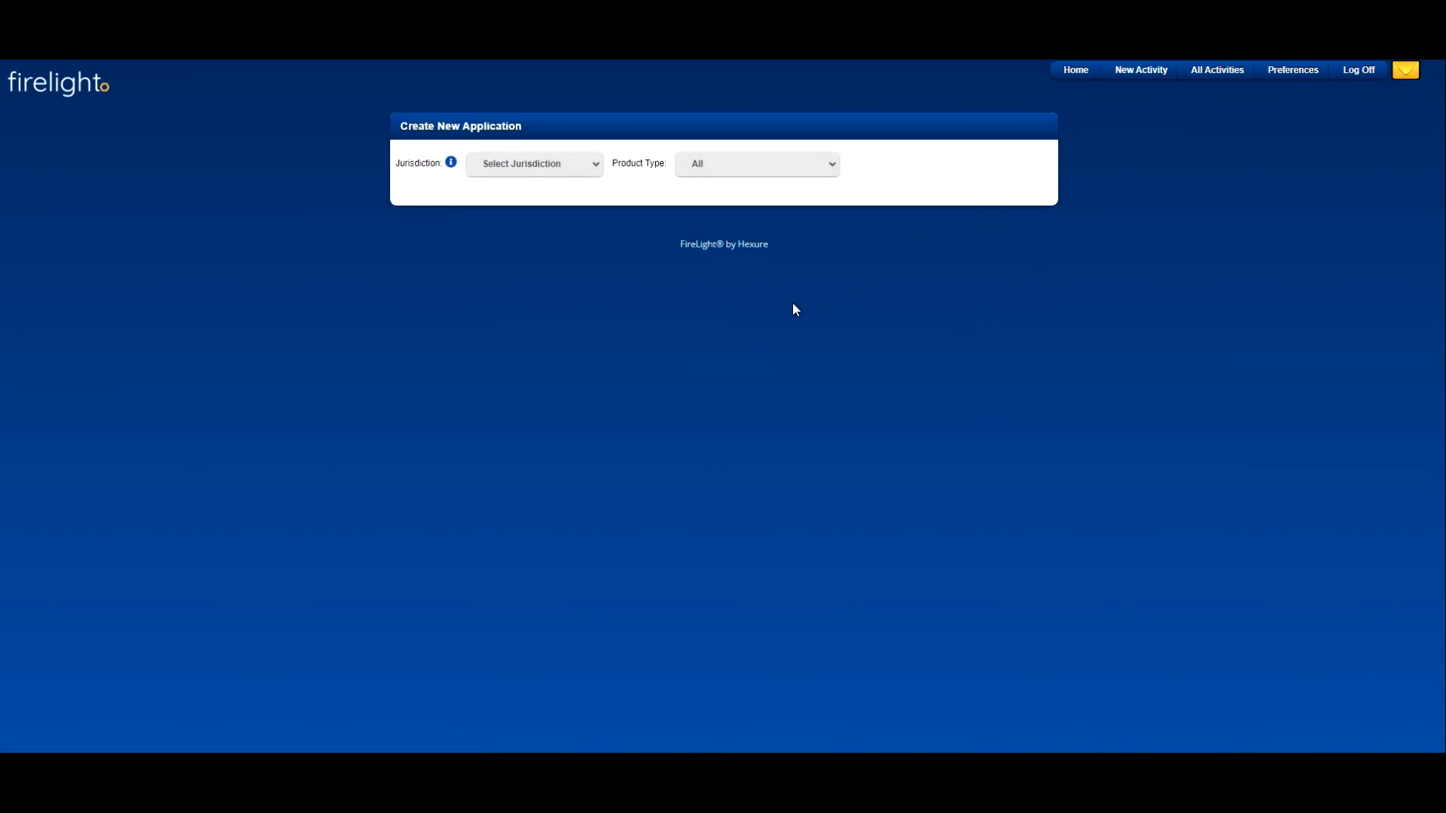
{"action": "left_click", "coordinate": [554, 162]}
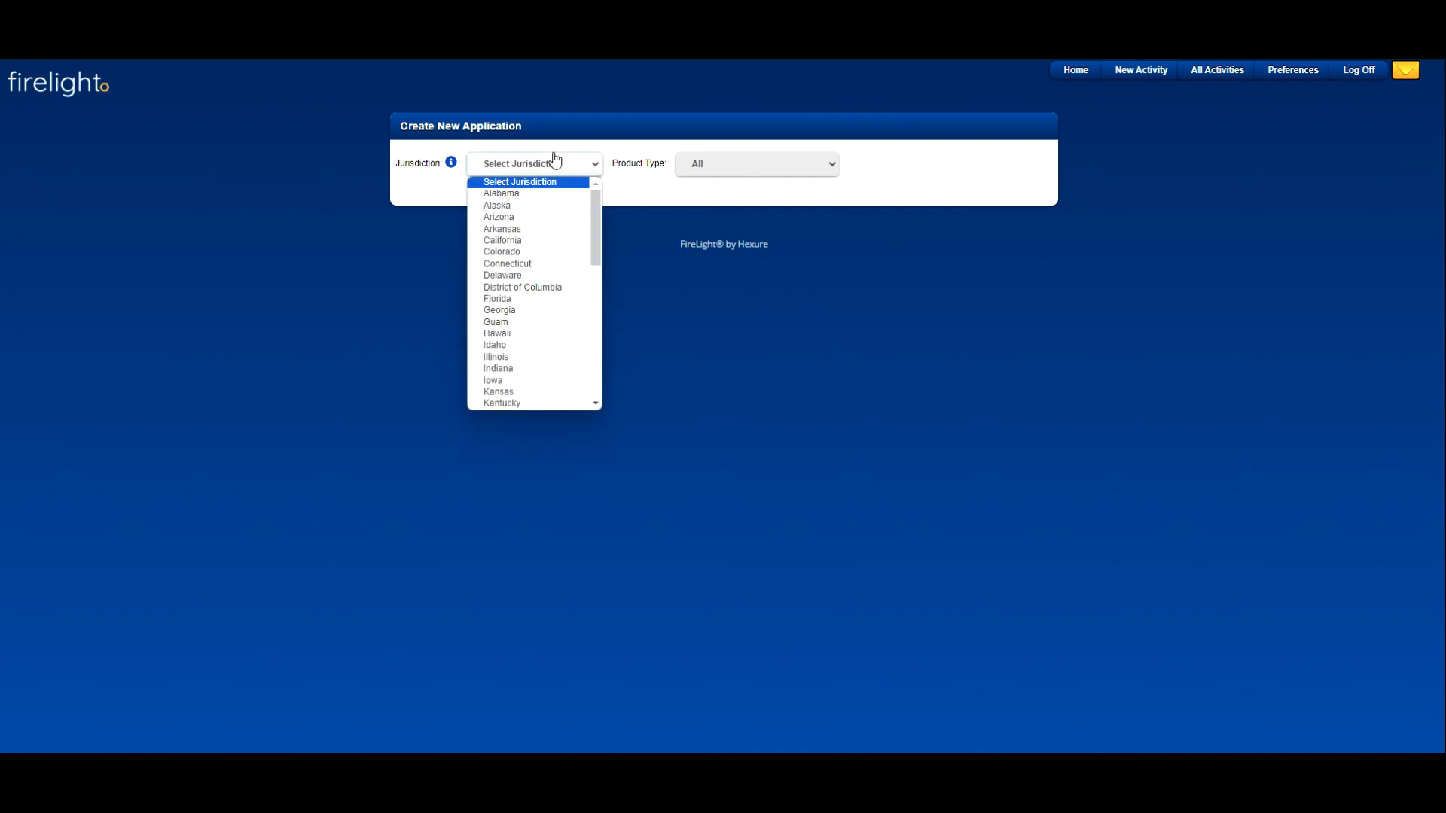
{"action": "left_click", "coordinate": [531, 300]}
Step: Filter the available products to Fixed Indexed Annuity as product type and SILAC Insurance Company as carrier
{"action": "left_click", "coordinate": [770, 169]}
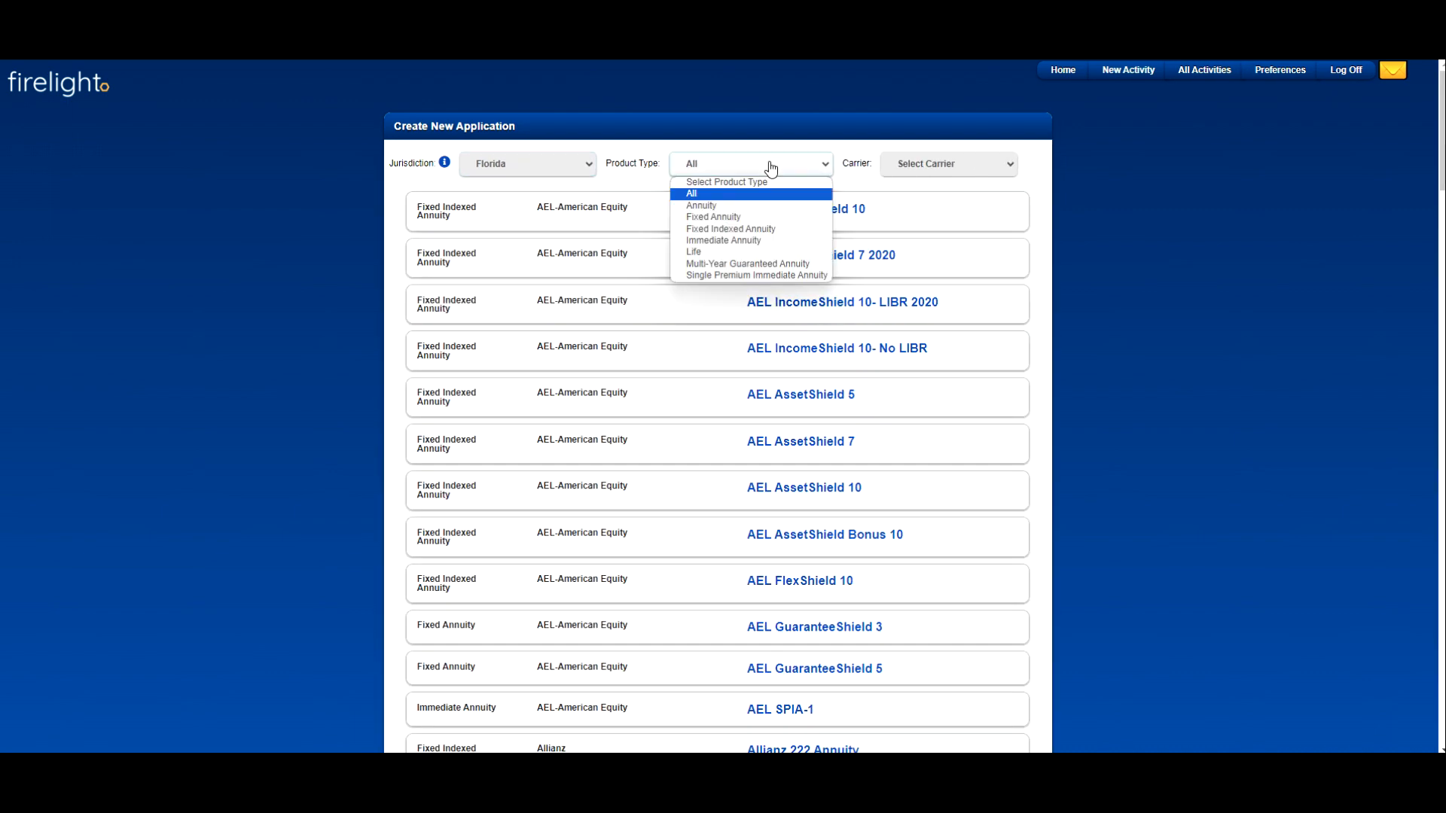
{"action": "left_click", "coordinate": [1214, 200]}
{"action": "scroll", "coordinate": [1214, 201], "scroll_direction": "down", "scroll_amount": 9}
{"action": "scroll", "coordinate": [1206, 219], "scroll_direction": "down", "scroll_amount": 12}
{"action": "scroll", "coordinate": [1208, 223], "scroll_direction": "up", "scroll_amount": 20}
{"action": "left_click", "coordinate": [737, 173]}
{"action": "left_click", "coordinate": [739, 230]}
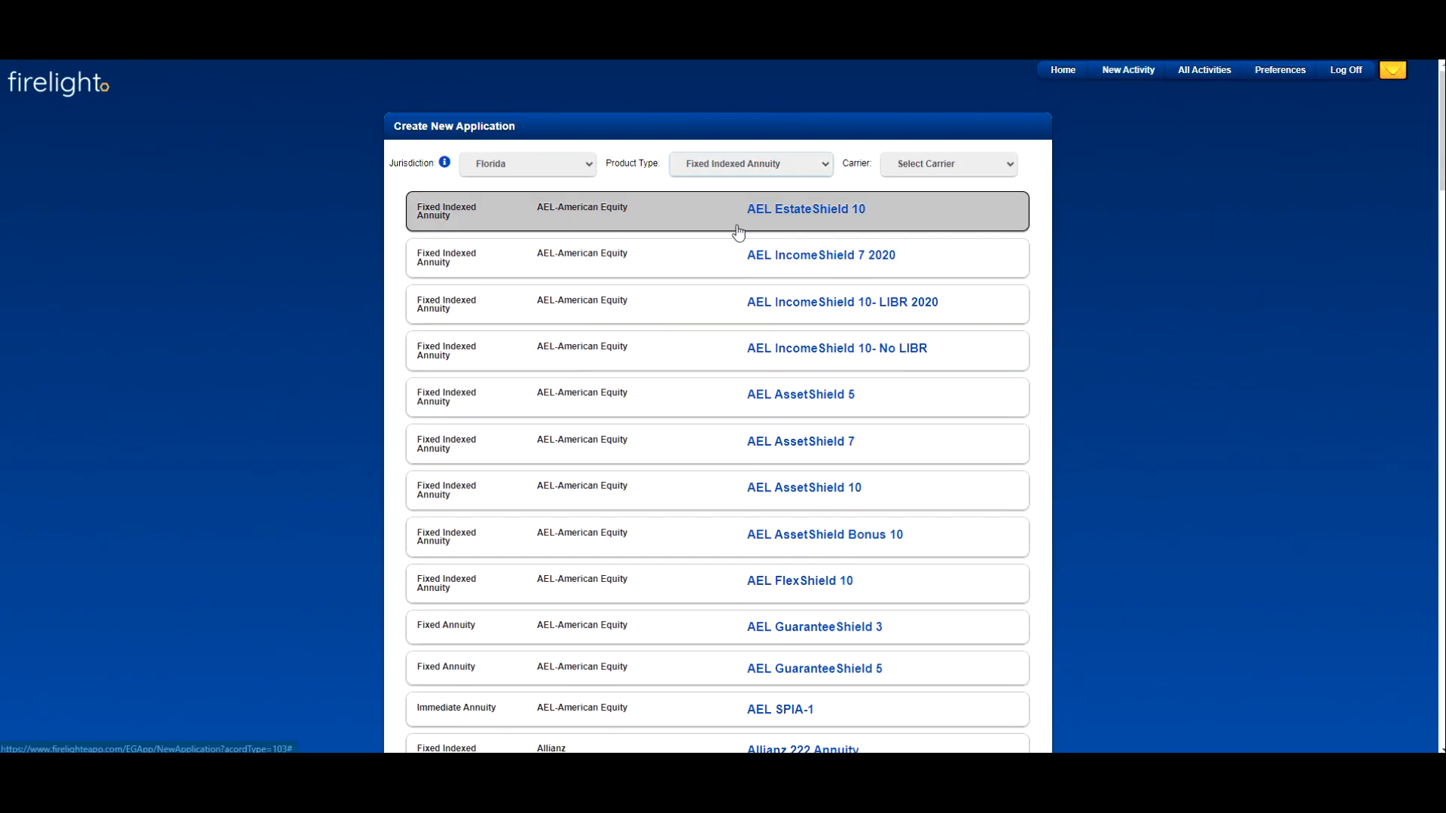
{"action": "left_click", "coordinate": [936, 165]}
{"action": "left_click", "coordinate": [932, 298]}
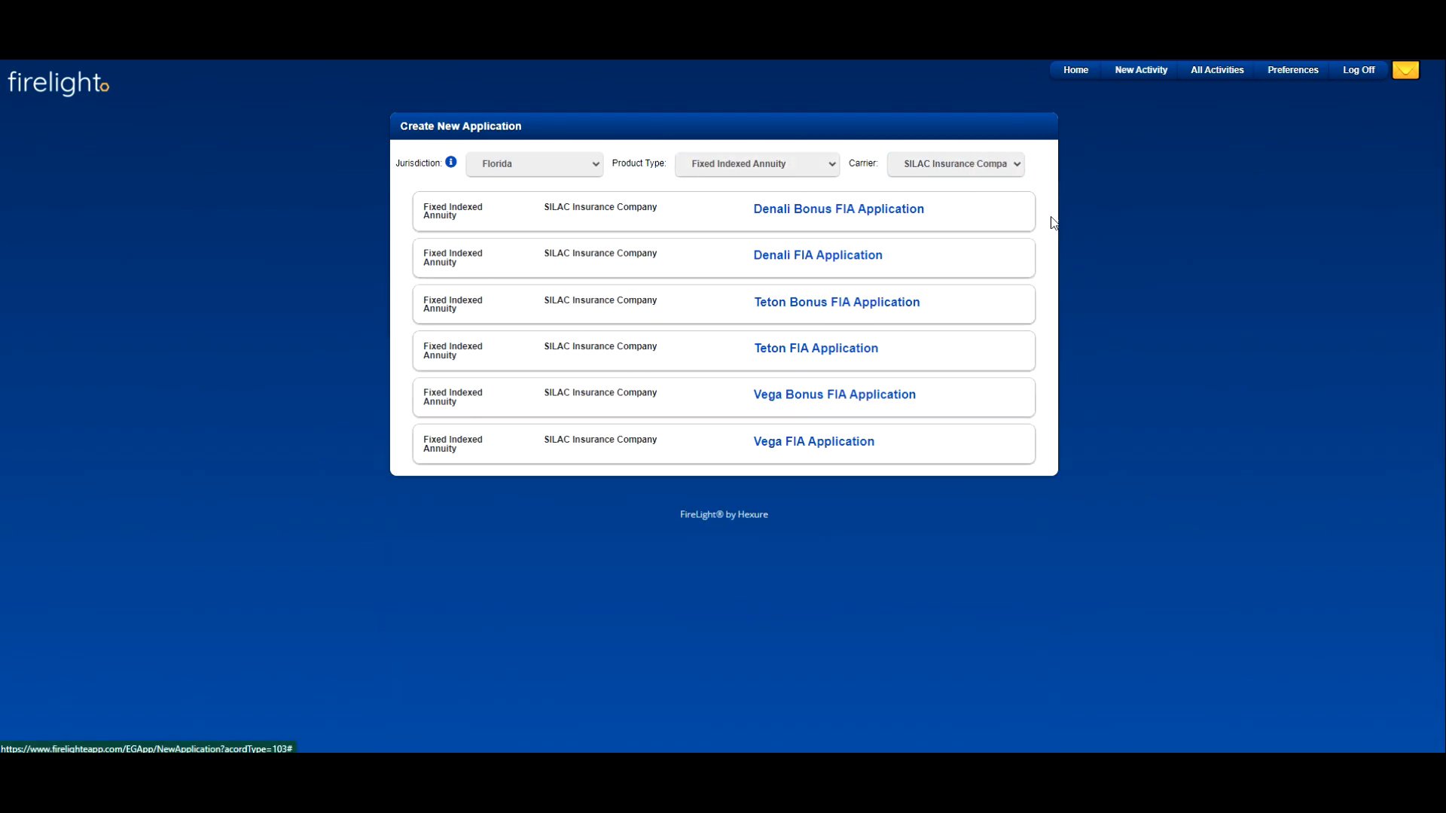
Step: Choose the Denali Bonus FIA Application and proceed with only the required forms, leaving out the optional Wire Transfer form
{"action": "left_click", "coordinate": [906, 214]}
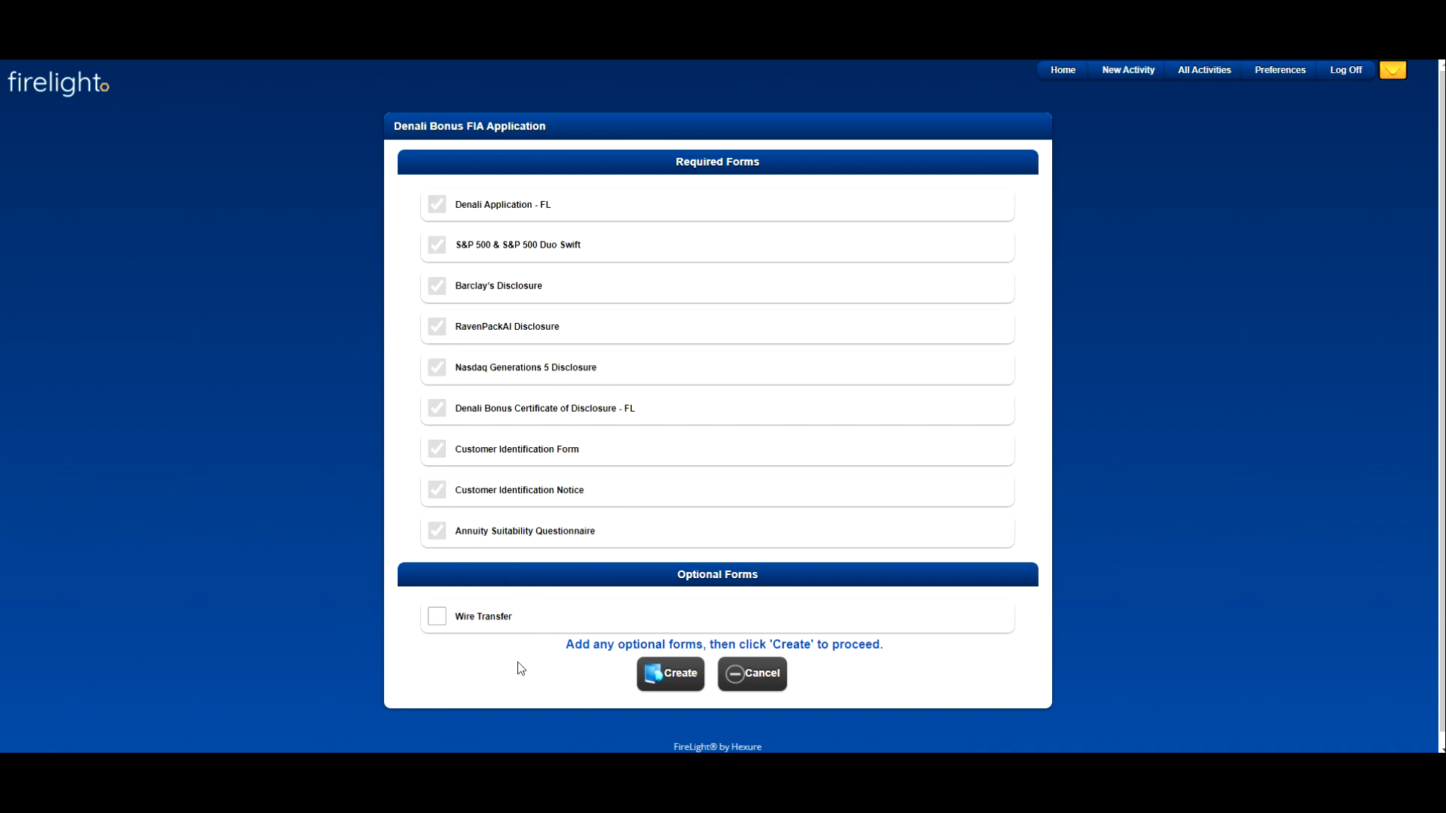
{"action": "left_click", "coordinate": [438, 620]}
{"action": "left_click", "coordinate": [438, 621]}
{"action": "left_click", "coordinate": [685, 678]}
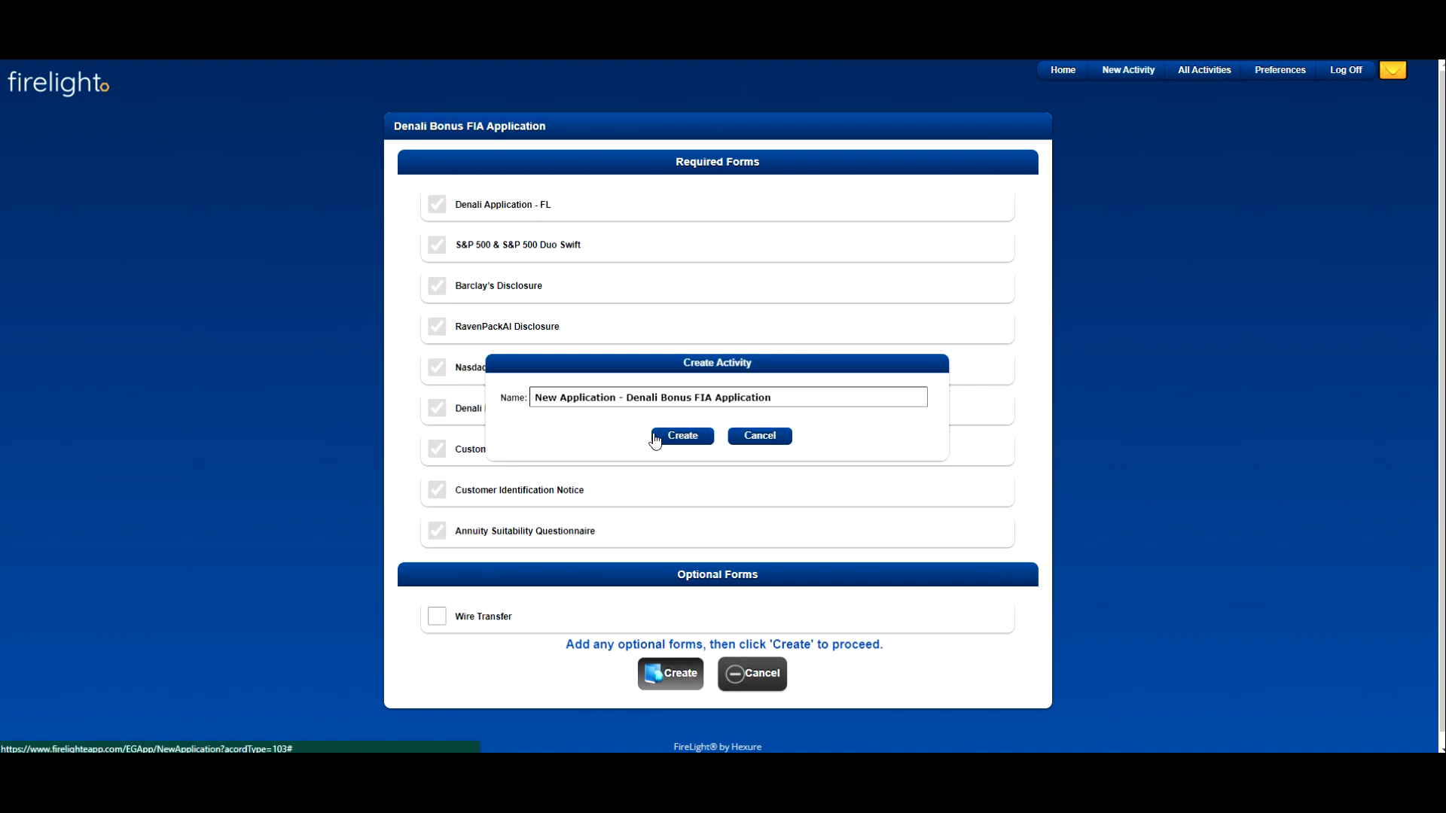
Step: Create the activity under the name "CLIENT LAST NAME- Denali Bonus FIA Application" and dismiss the naming notice
{"action": "left_click_drag", "start_coordinate": [619, 399], "coordinate": [530, 400]}
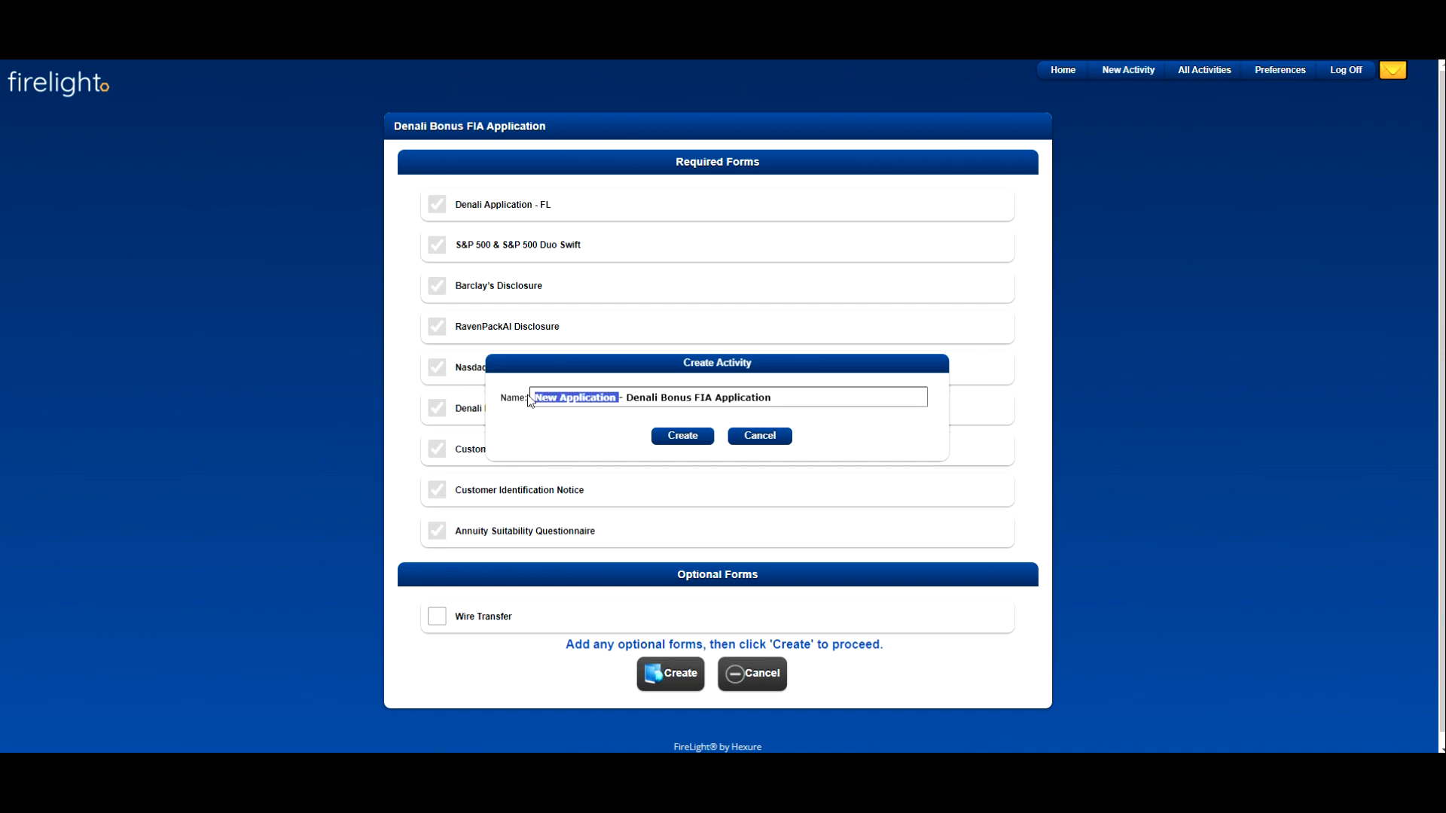
{"action": "type", "text": "CLIENT1"}
{"action": "key", "text": "BackSpace"}
{"action": "key", "text": "BackSpace"}
{"action": "key", "text": "BackSpace"}
{"action": "type", "text": "NT LAST NAME"}
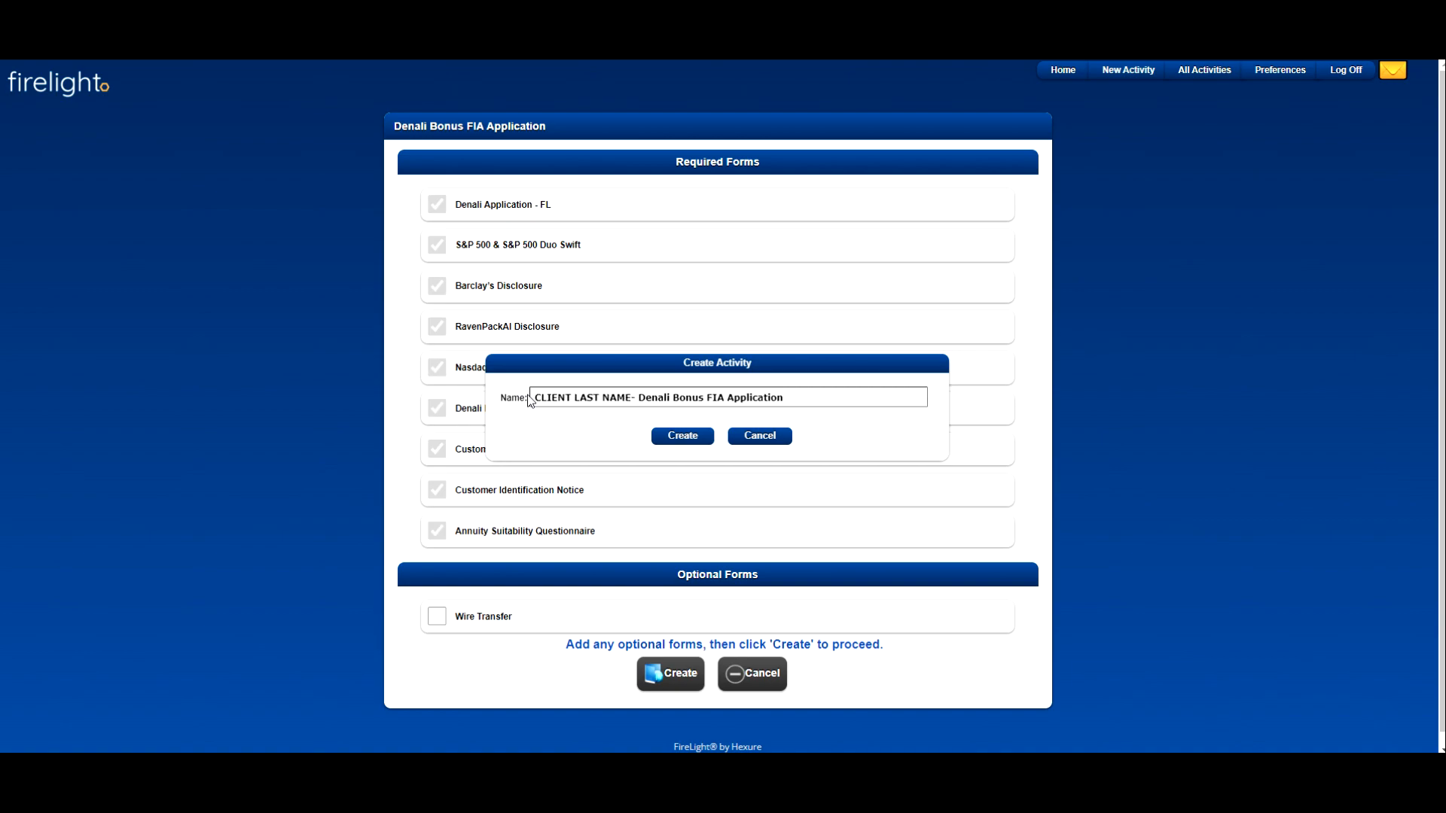
{"action": "left_click", "coordinate": [681, 440]}
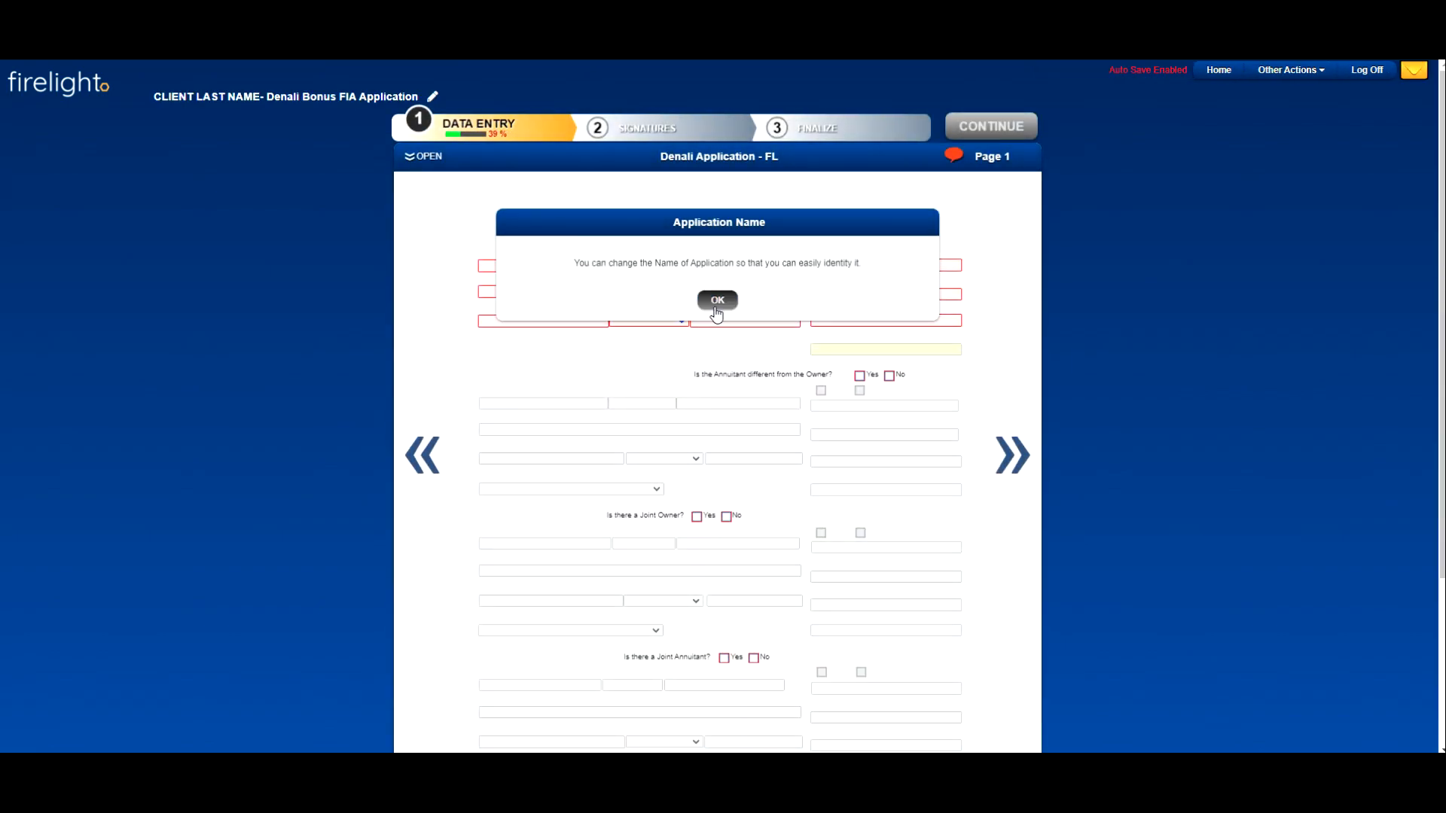
{"action": "left_click", "coordinate": [716, 299]}
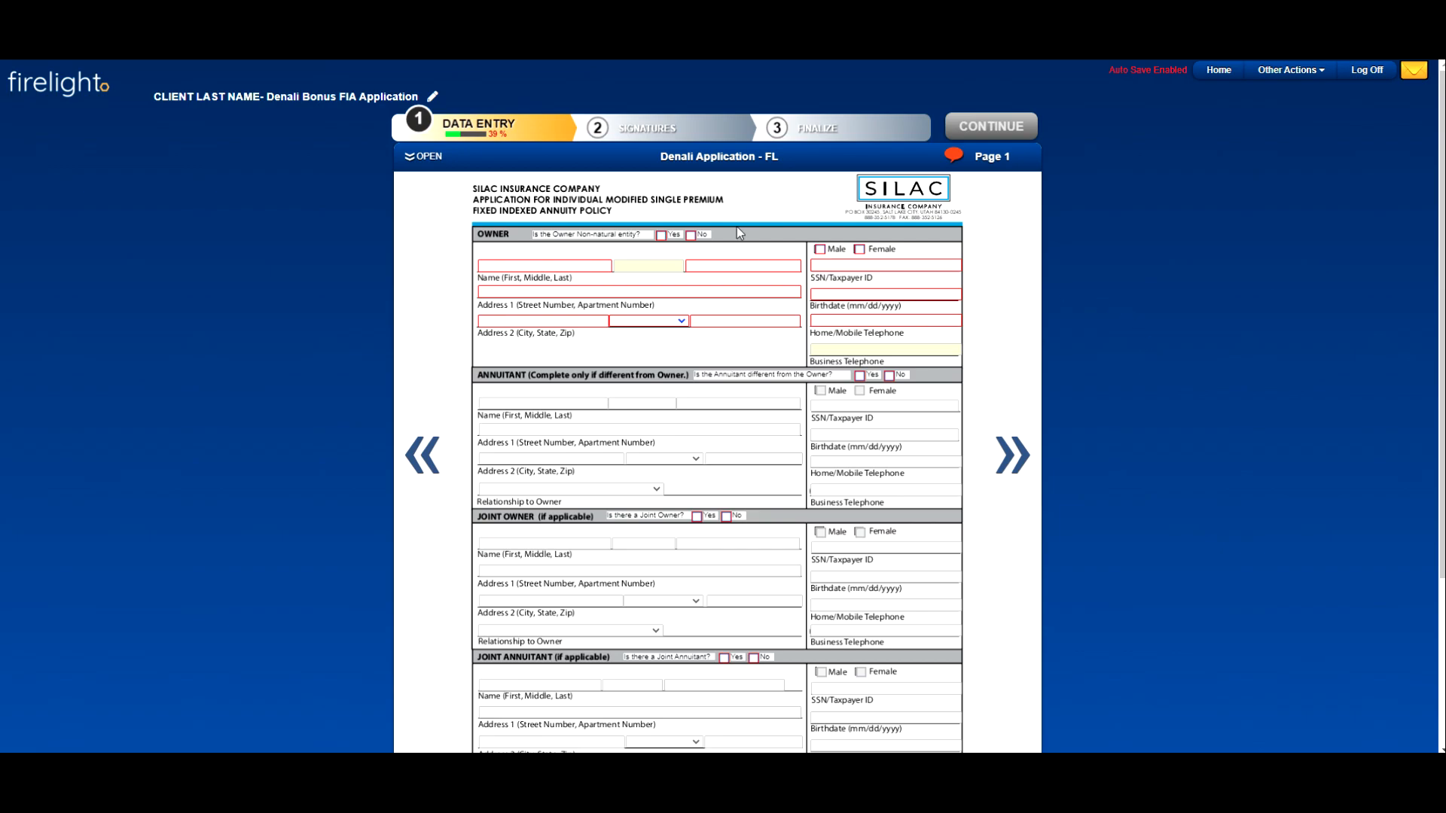
Step: Answer No to whether the owner is a non-natural entity on page 1 of the Denali application
{"action": "left_click", "coordinate": [661, 237]}
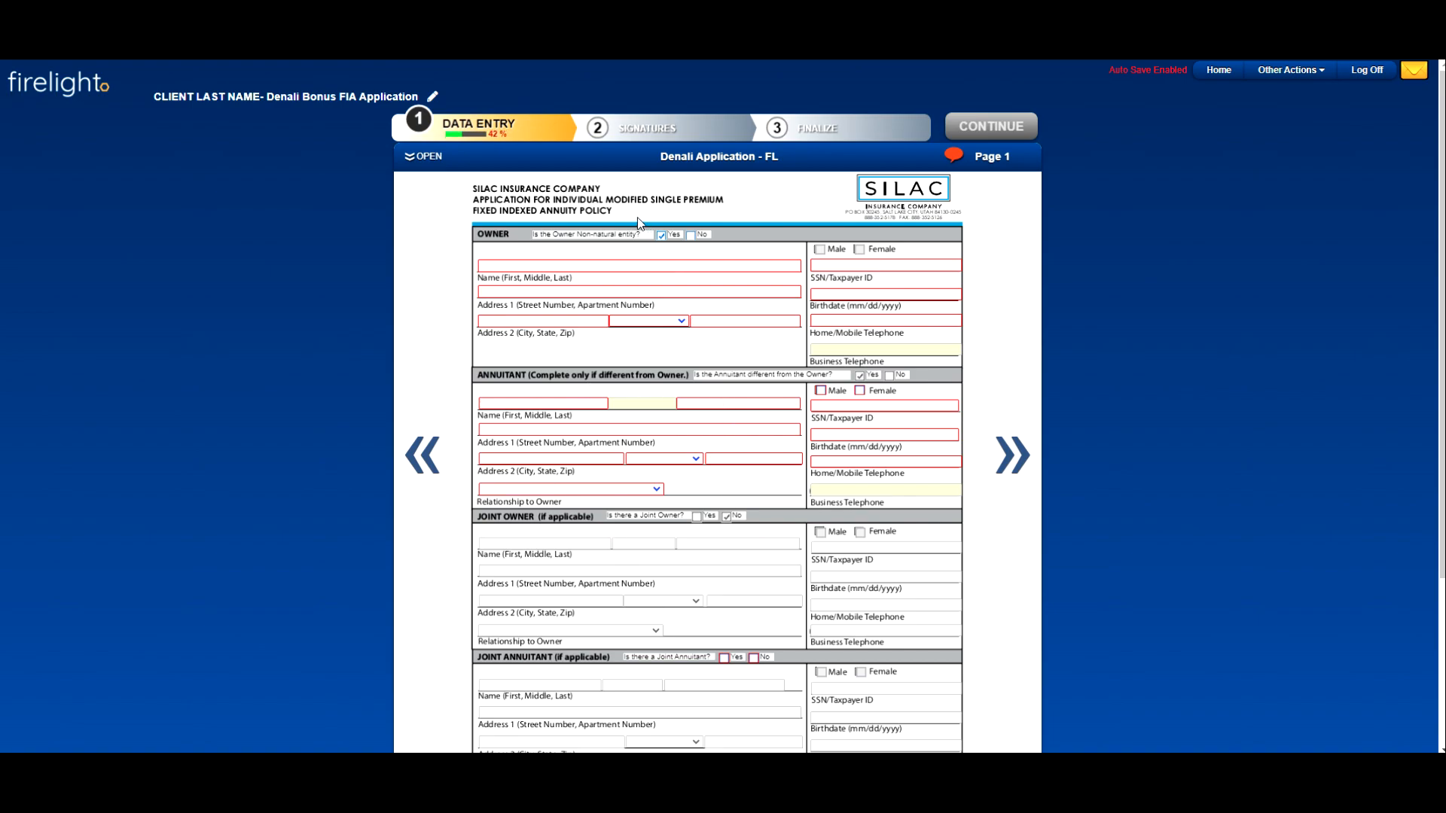
{"action": "left_click", "coordinate": [690, 236]}
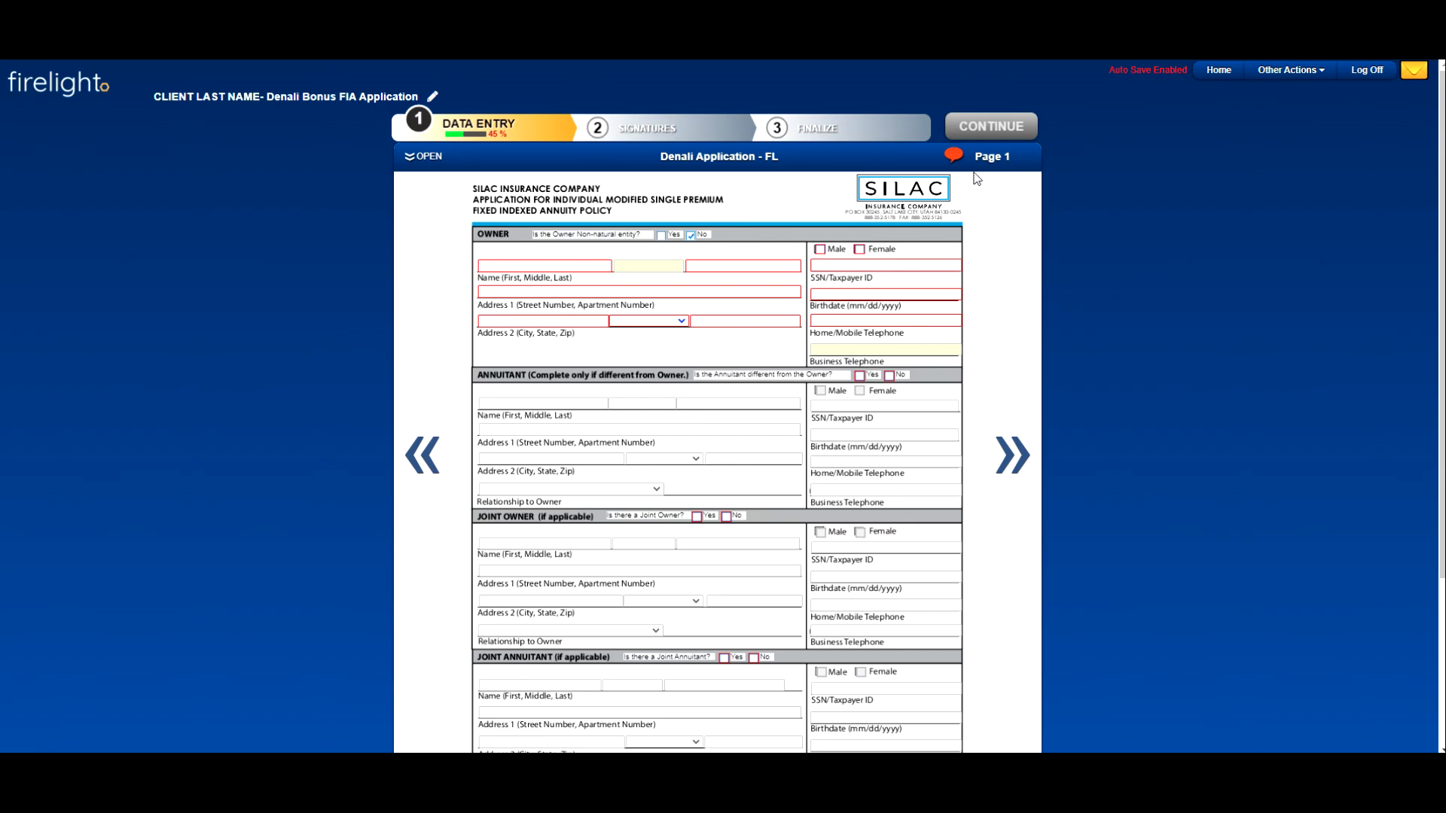
Step: Show and hide the required-field messages on page 1, and check the list of forms and pages for incomplete sections
{"action": "left_click", "coordinate": [954, 158]}
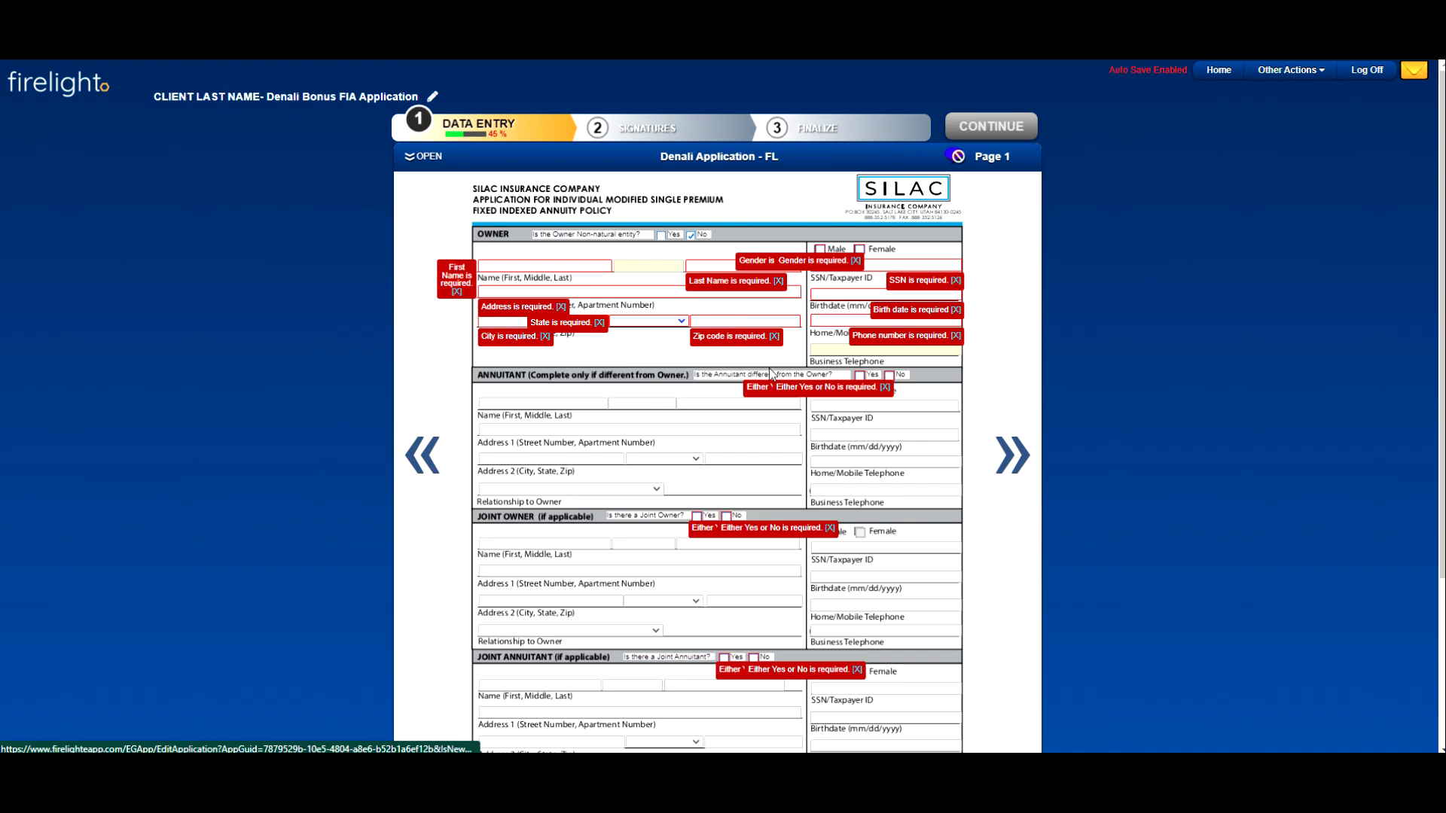
{"action": "left_click", "coordinate": [957, 158]}
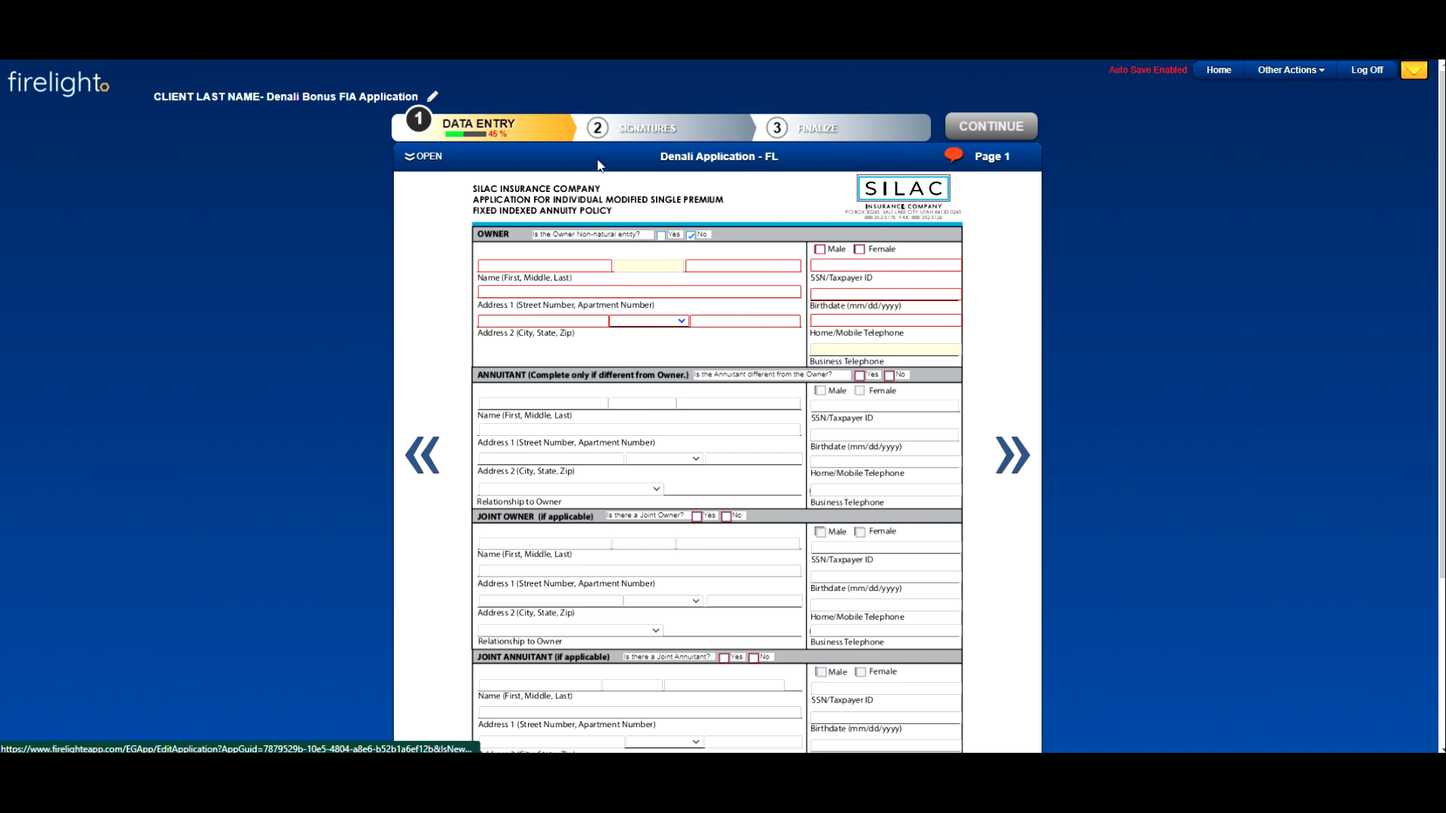
{"action": "left_click", "coordinate": [425, 157]}
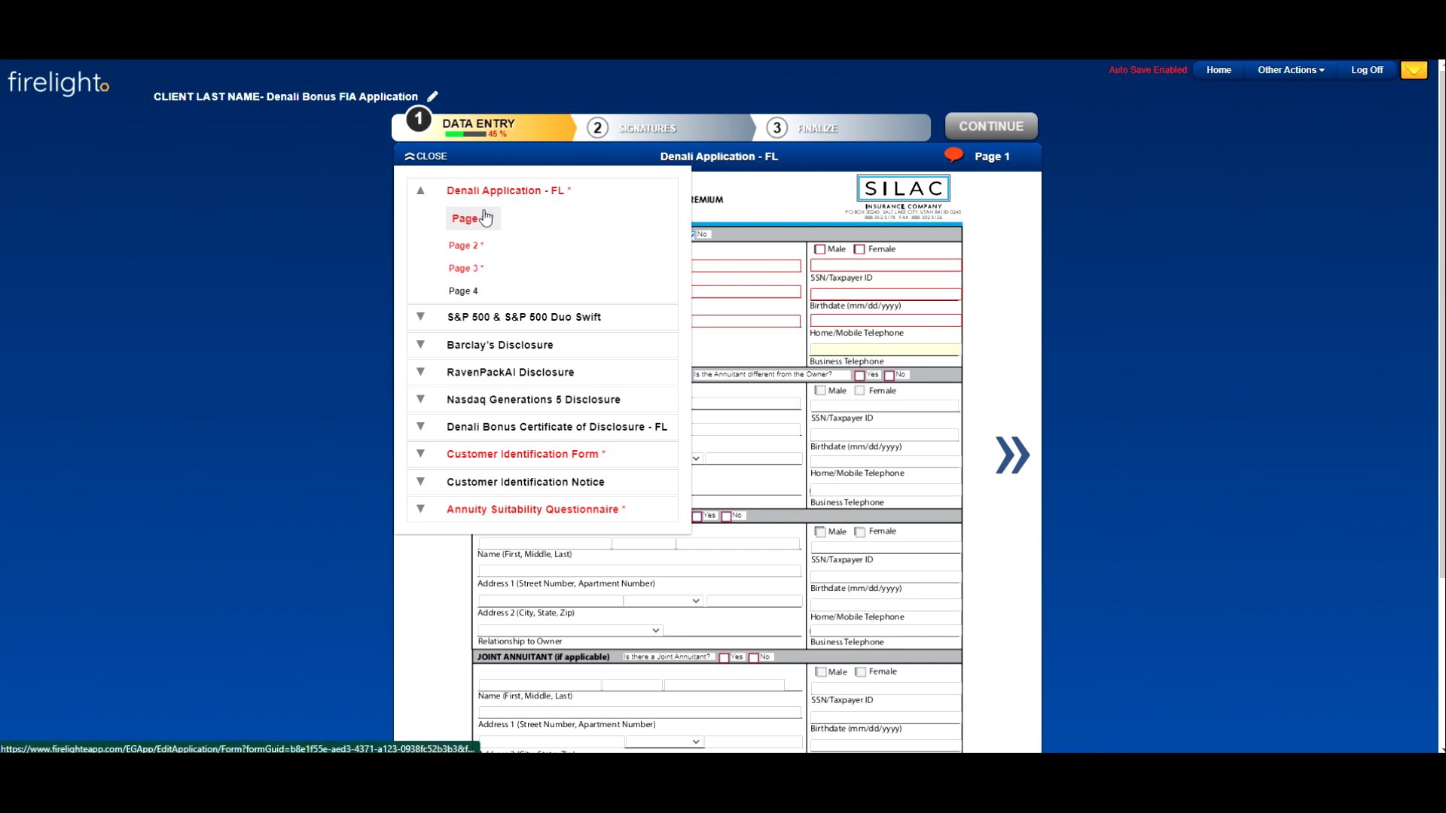
{"action": "left_click", "coordinate": [985, 354]}
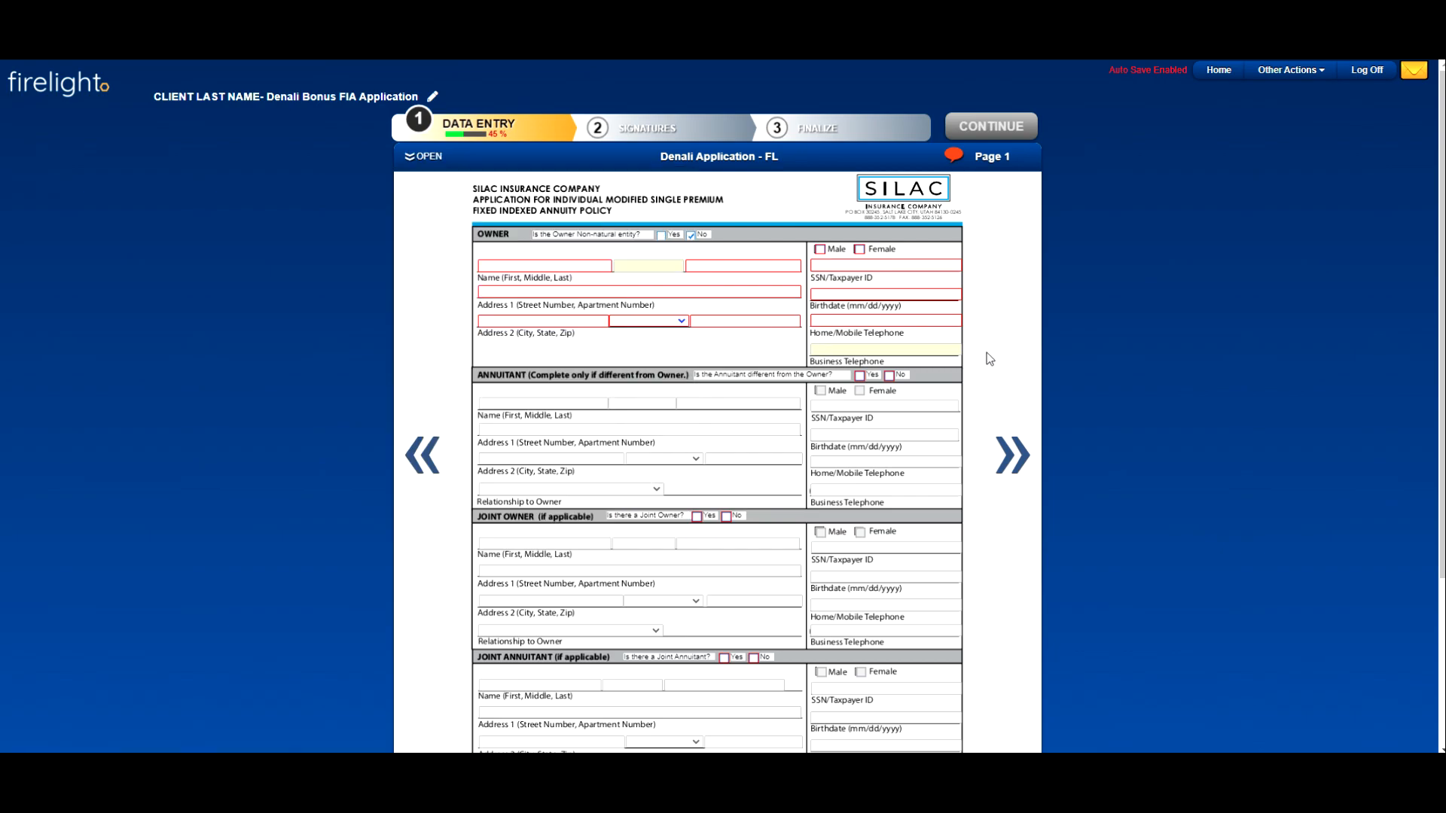
Step: Page forward through the Denali application to the S&P 500 disclosure and return to page 1
{"action": "left_click", "coordinate": [1011, 470]}
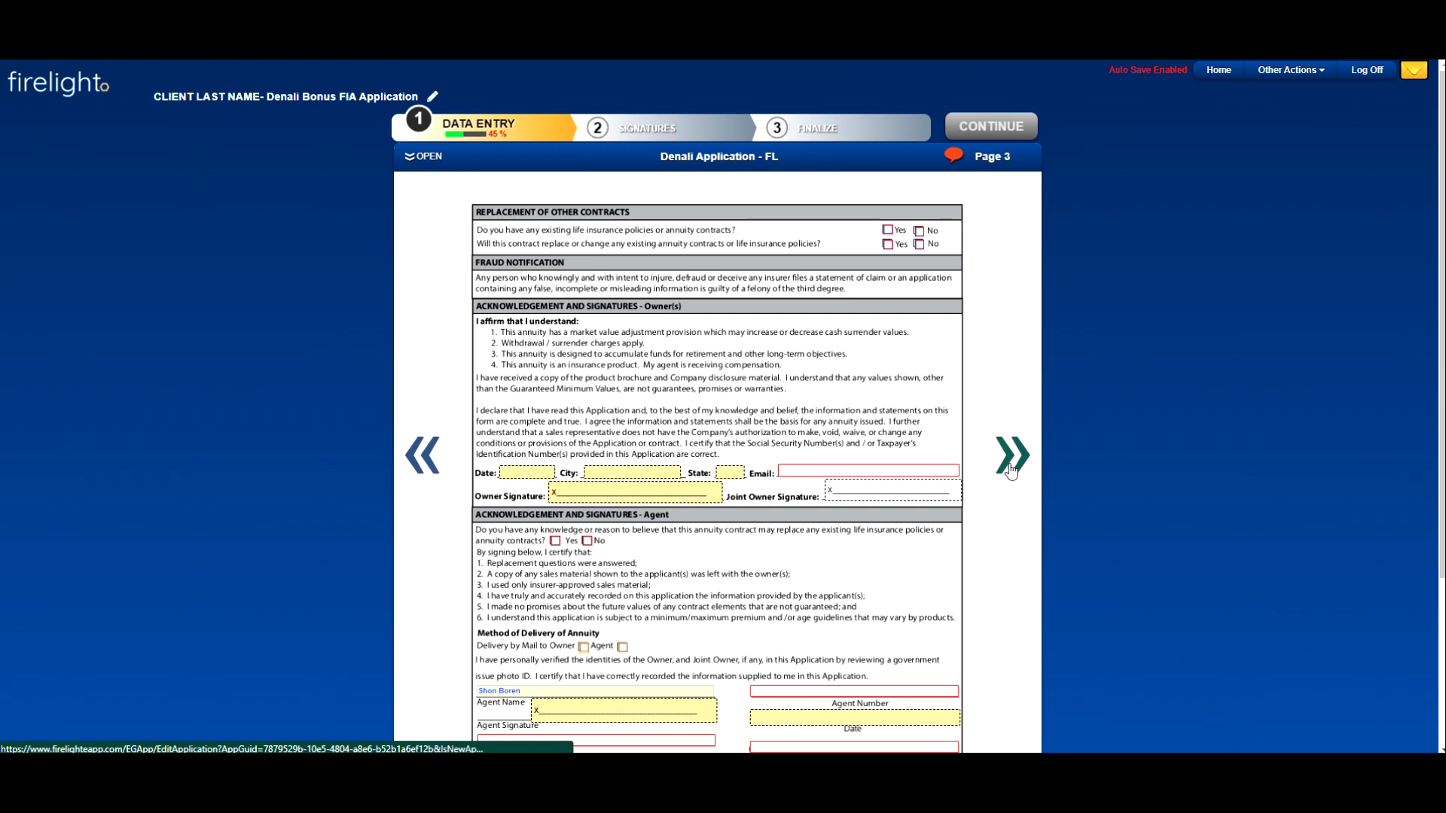
{"action": "left_click", "coordinate": [1010, 471]}
{"action": "left_click", "coordinate": [1011, 471]}
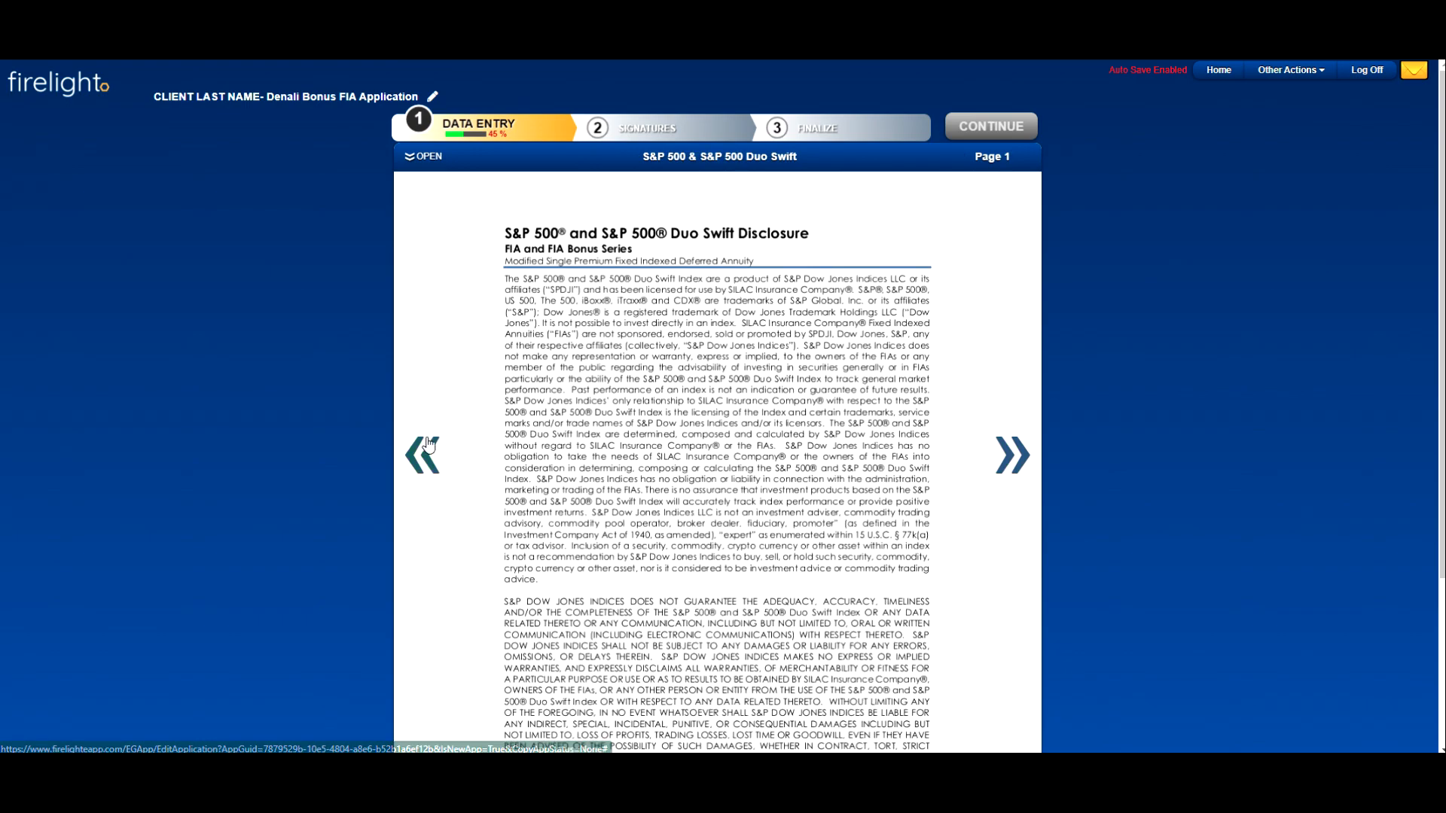
{"action": "left_click", "coordinate": [424, 452]}
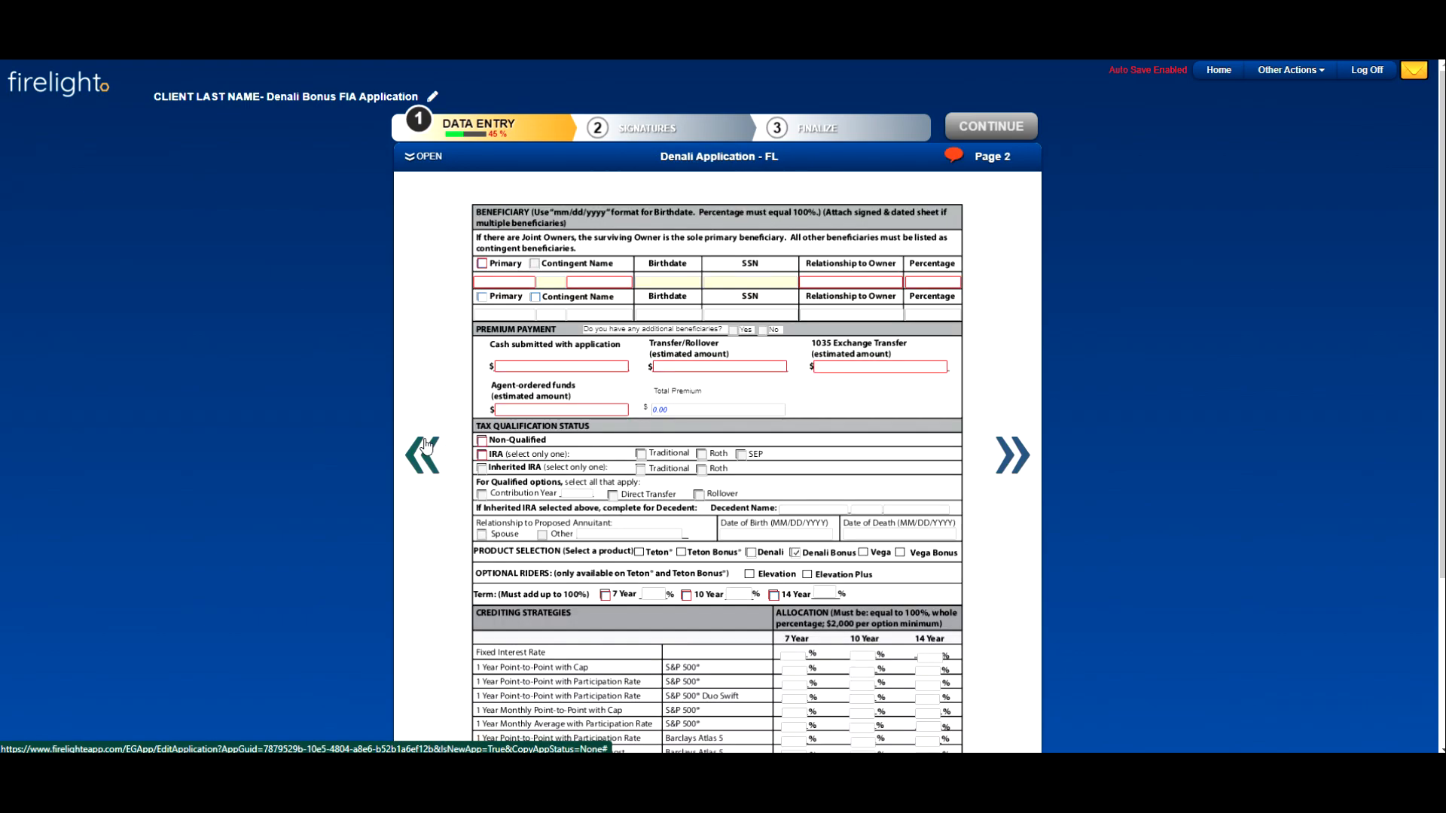
{"action": "left_click", "coordinate": [426, 445]}
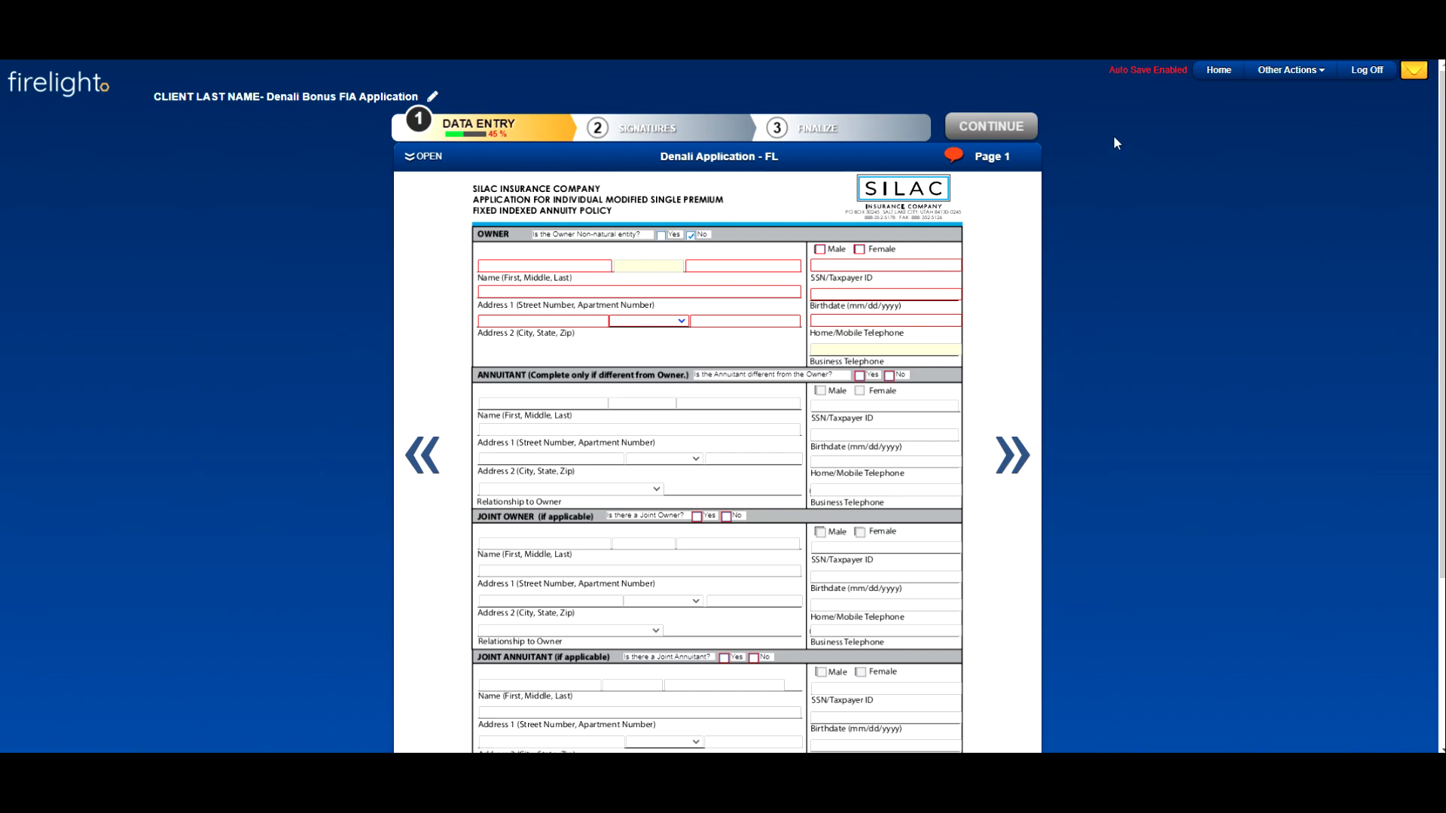
Step: Return to the home page and open the Copy of NFI Test application, dismissing the naming notice
{"action": "left_click", "coordinate": [1221, 75]}
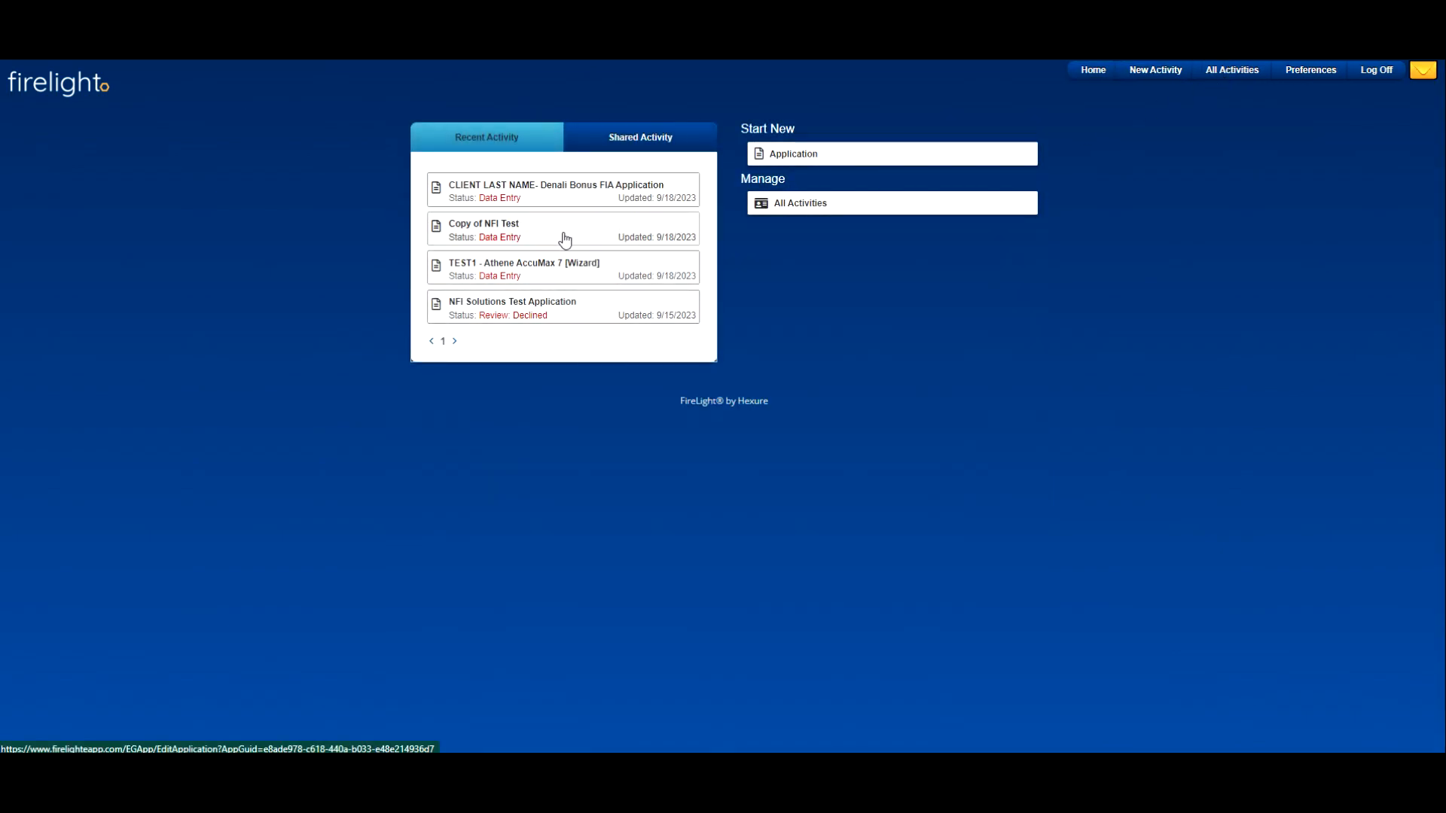
{"action": "left_click", "coordinate": [565, 240]}
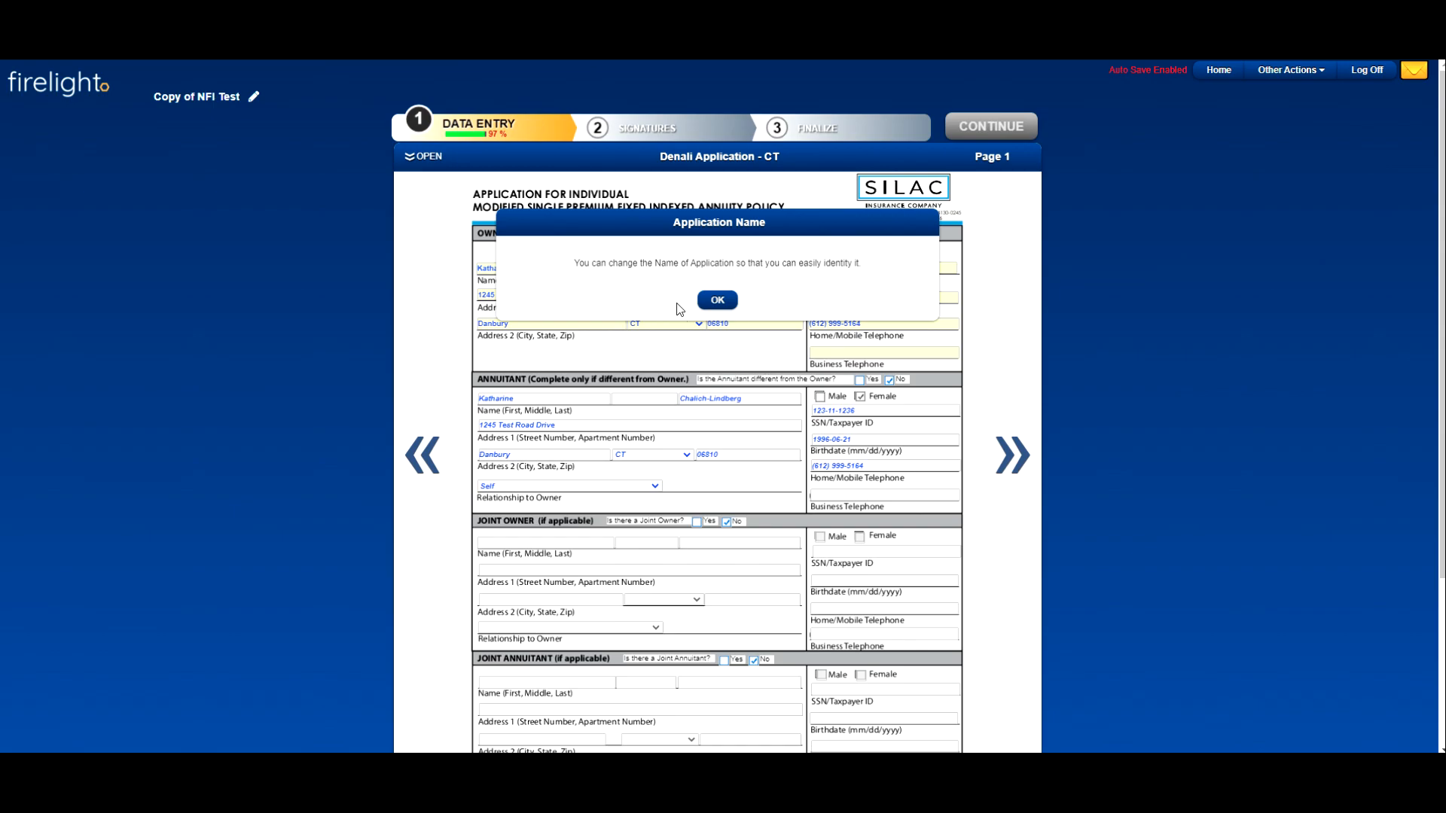
{"action": "left_click", "coordinate": [717, 300]}
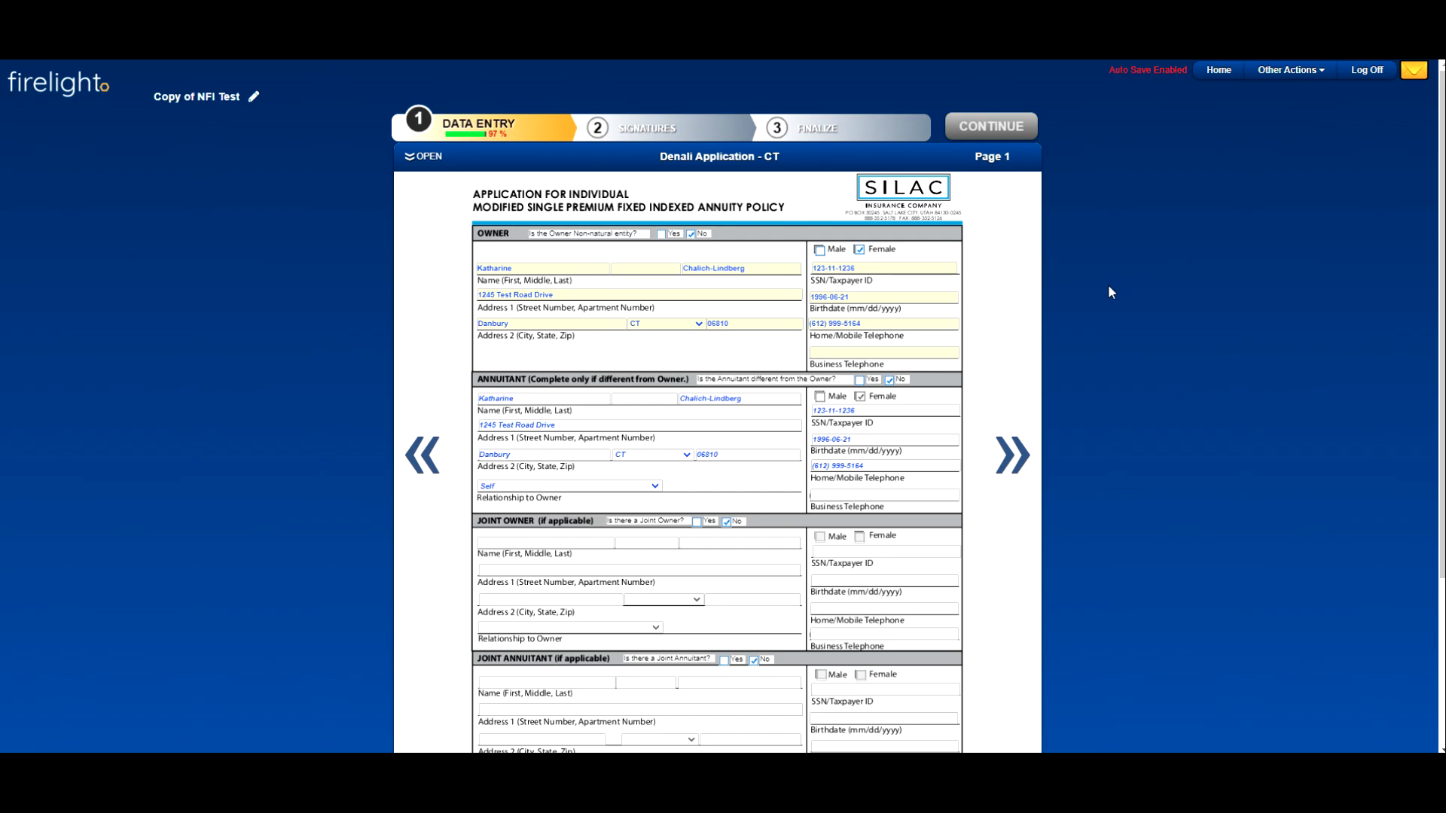
Step: On page 3 of the Denali Application - CT, answer Yes to existing policies and No to replacing contracts, and close the completion notice
{"action": "left_click", "coordinate": [428, 159]}
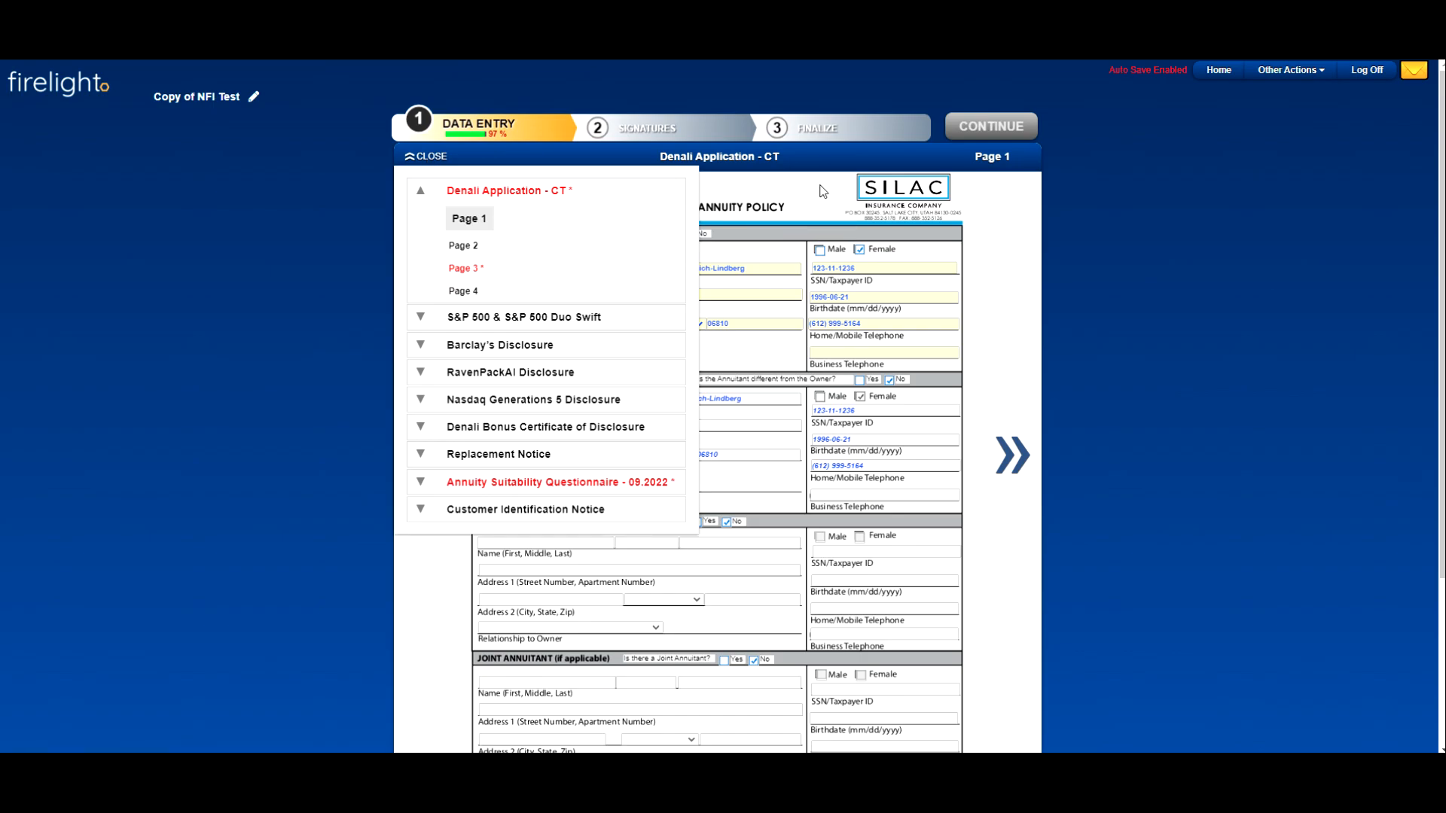
{"action": "left_click", "coordinate": [475, 270]}
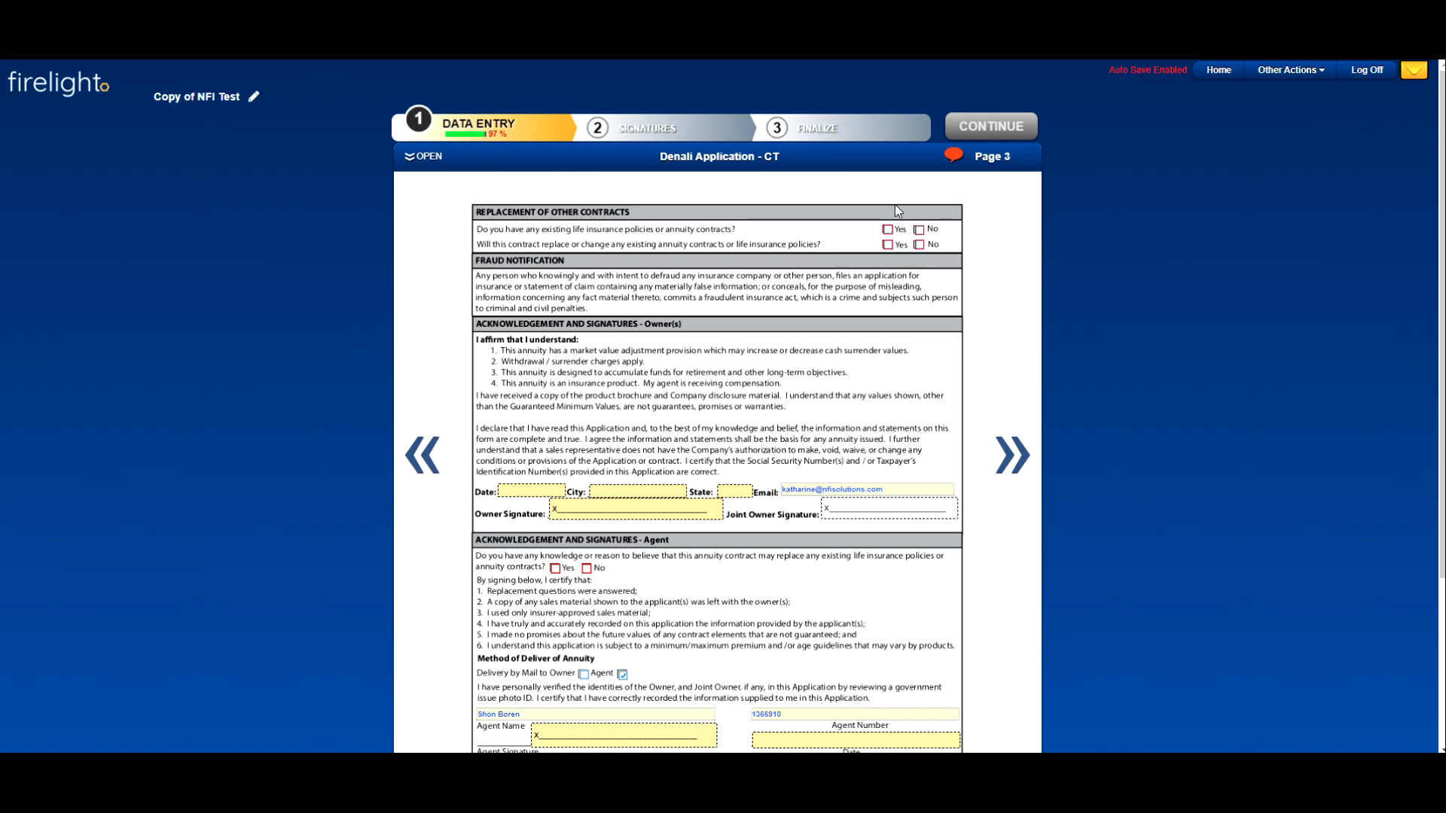
{"action": "left_click", "coordinate": [440, 161]}
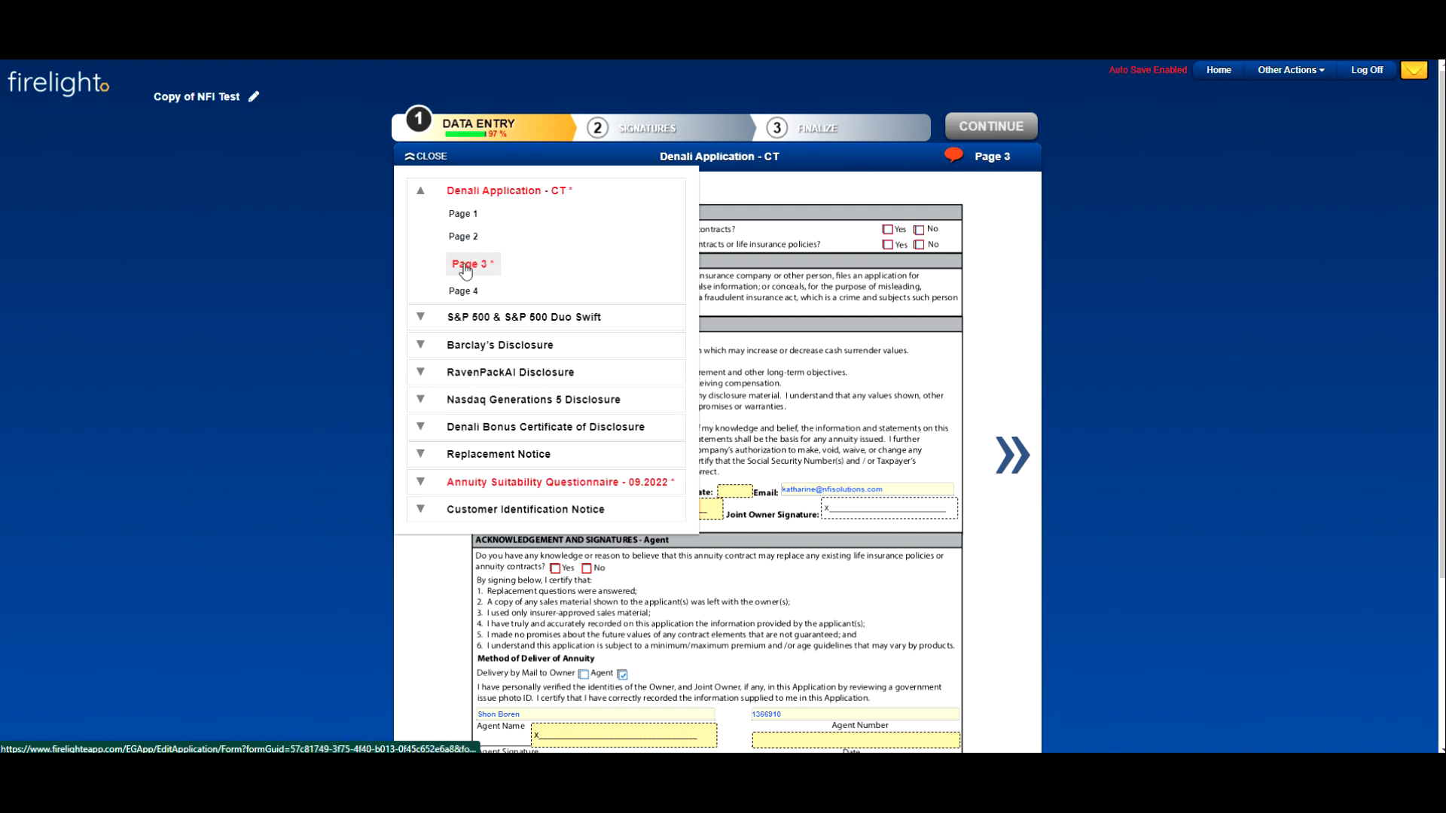
{"action": "left_click", "coordinate": [889, 230]}
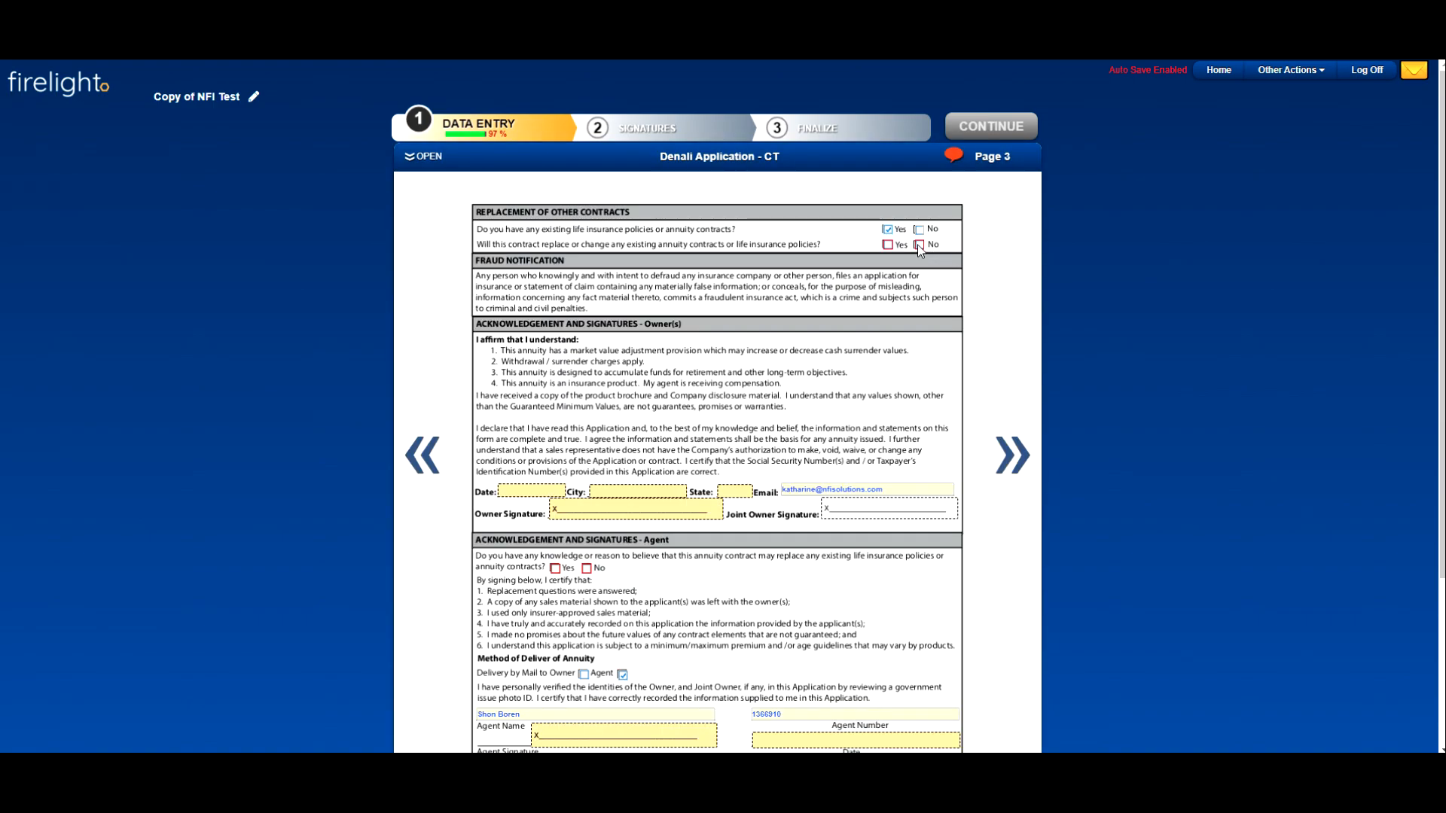
{"action": "left_click", "coordinate": [919, 246]}
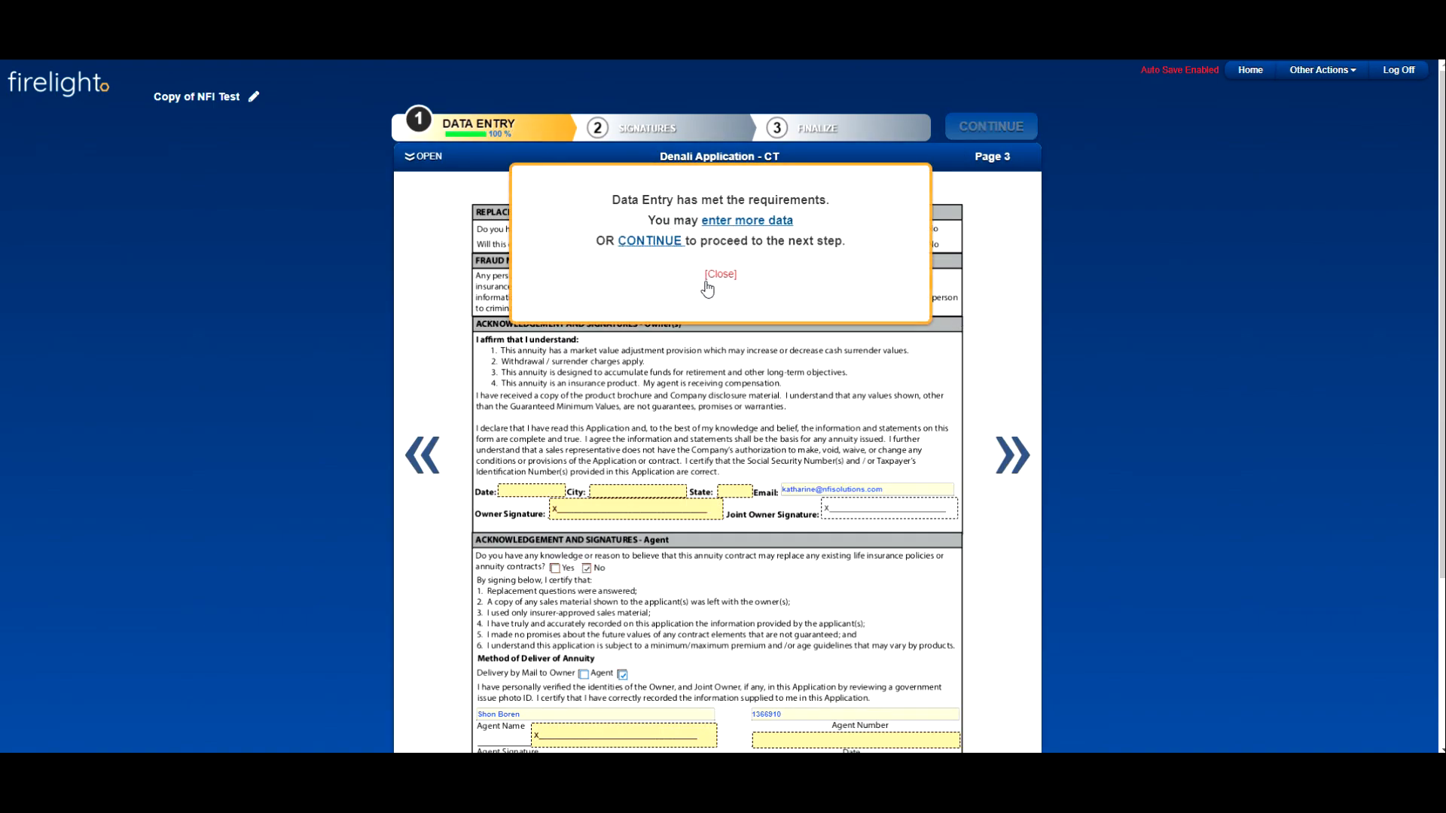
{"action": "left_click", "coordinate": [734, 285]}
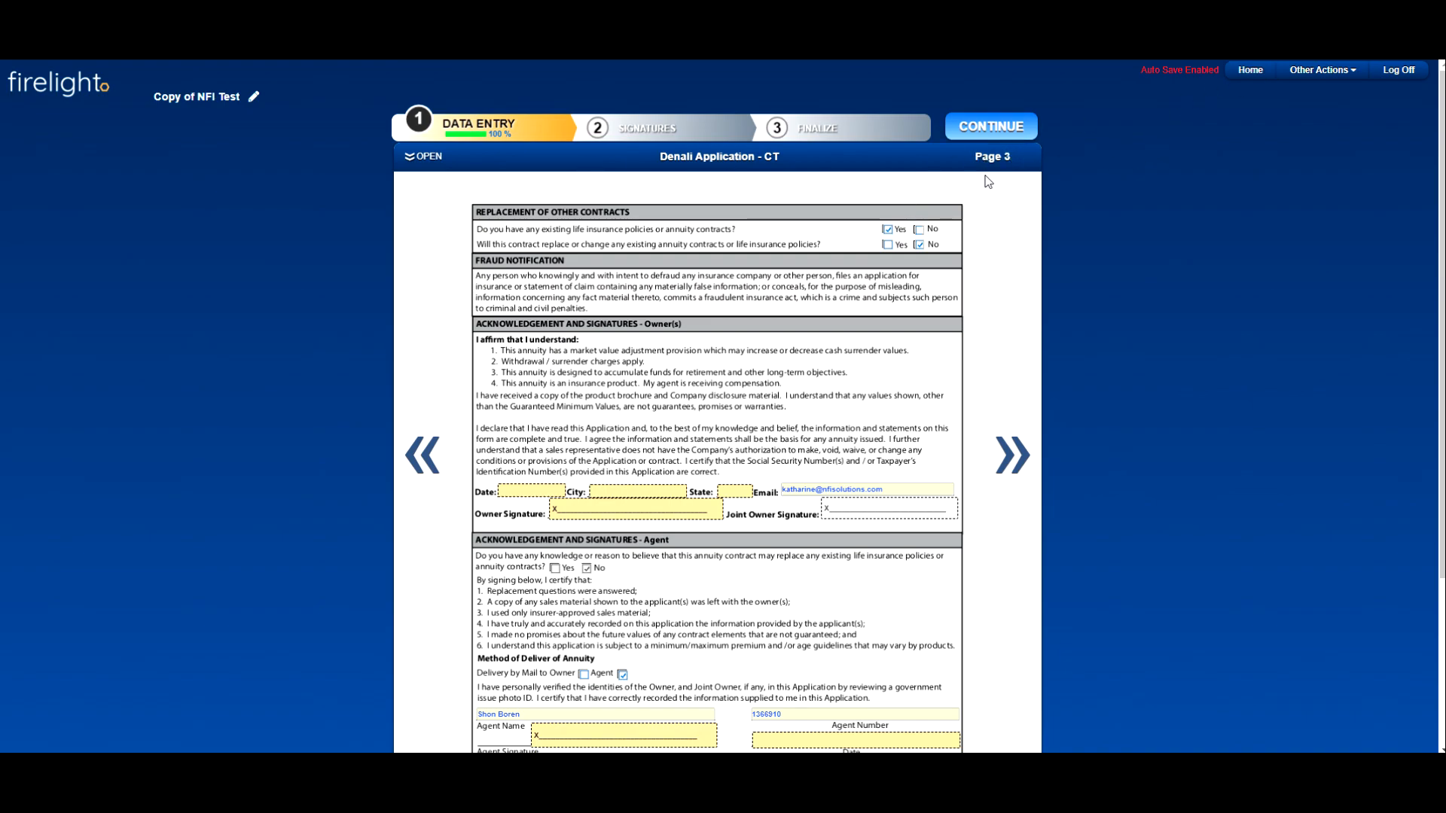
Step: Continue to the Signatures stage and examine the notice above the electronic signature choices
{"action": "left_click", "coordinate": [989, 129]}
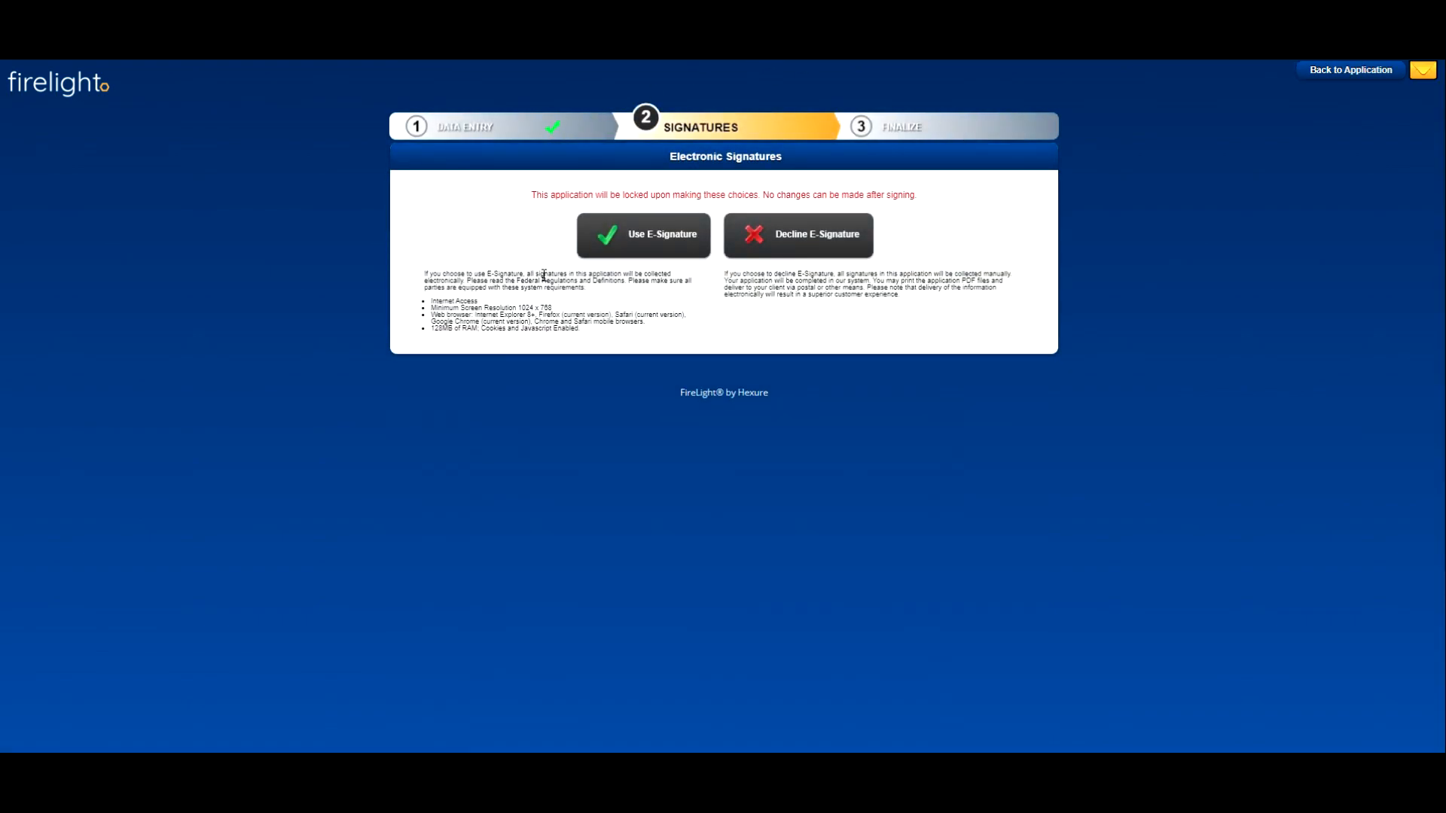
{"action": "left_click_drag", "start_coordinate": [532, 195], "coordinate": [758, 202]}
{"action": "left_click_drag", "start_coordinate": [759, 200], "coordinate": [919, 204]}
{"action": "left_click", "coordinate": [919, 218]}
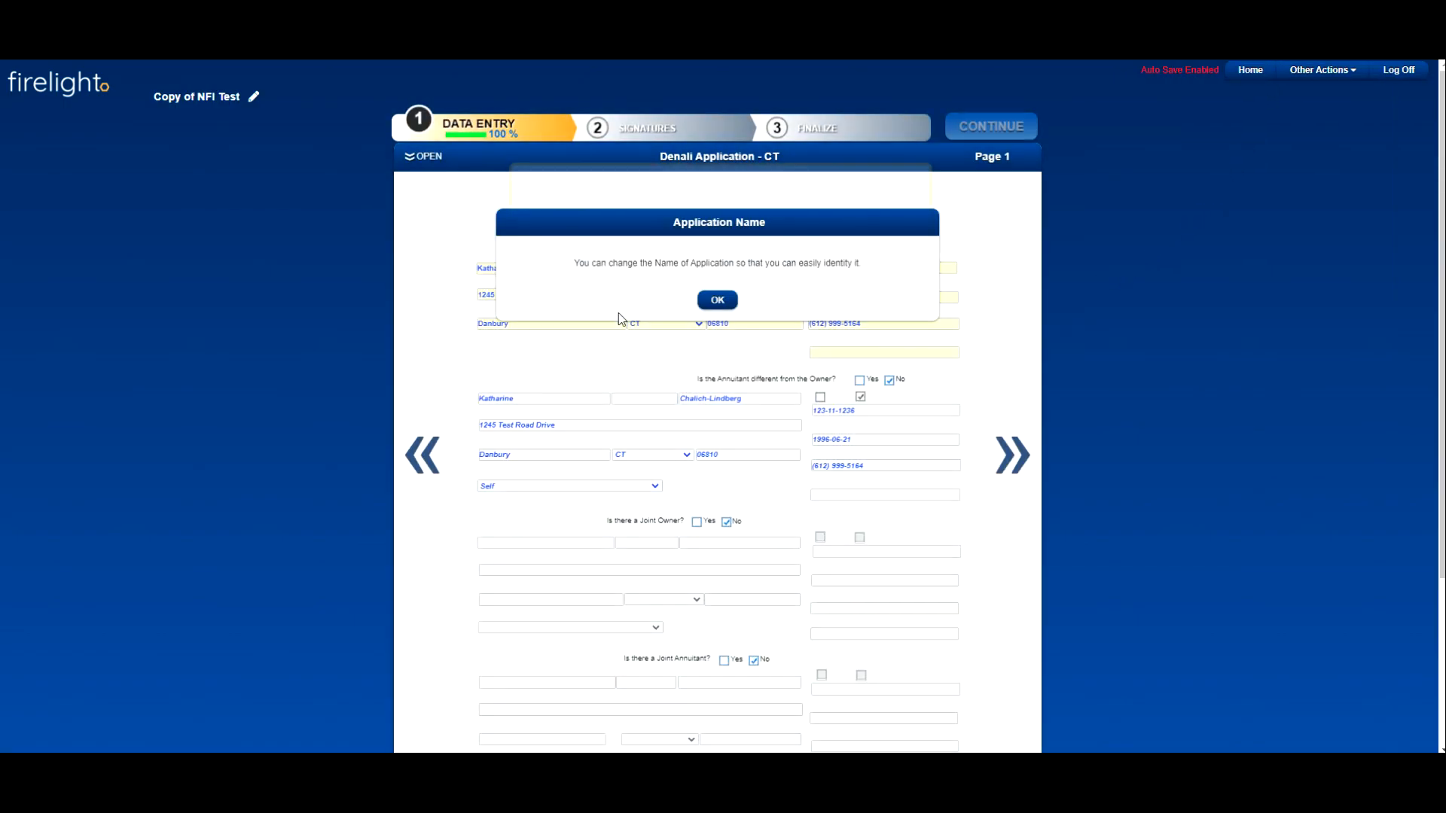
Step: Leave the unfinished activity for the home page and open the declined NFI Solutions Test Application, closing its notice
{"action": "left_click", "coordinate": [1240, 77]}
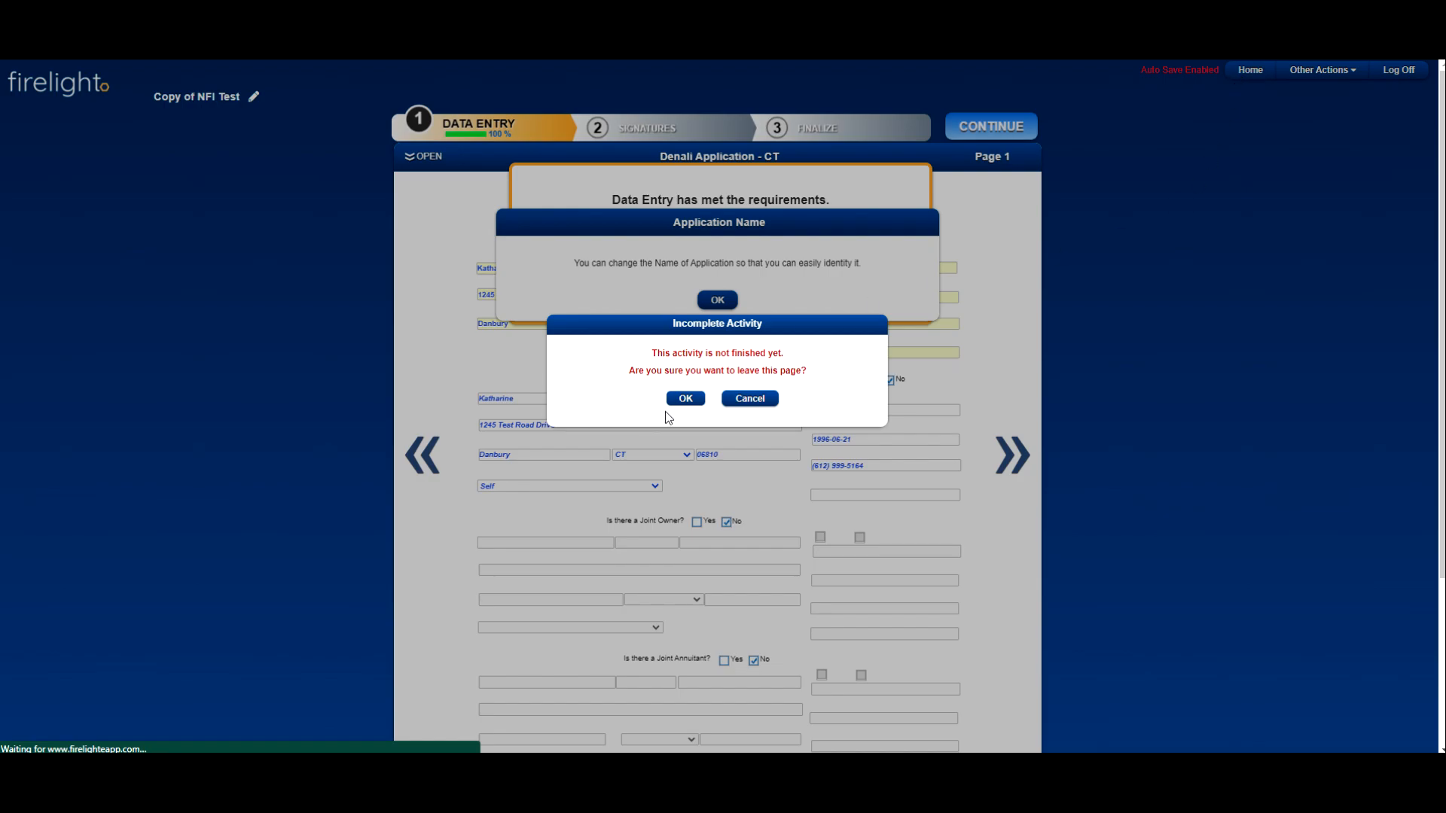
{"action": "left_click", "coordinate": [684, 401]}
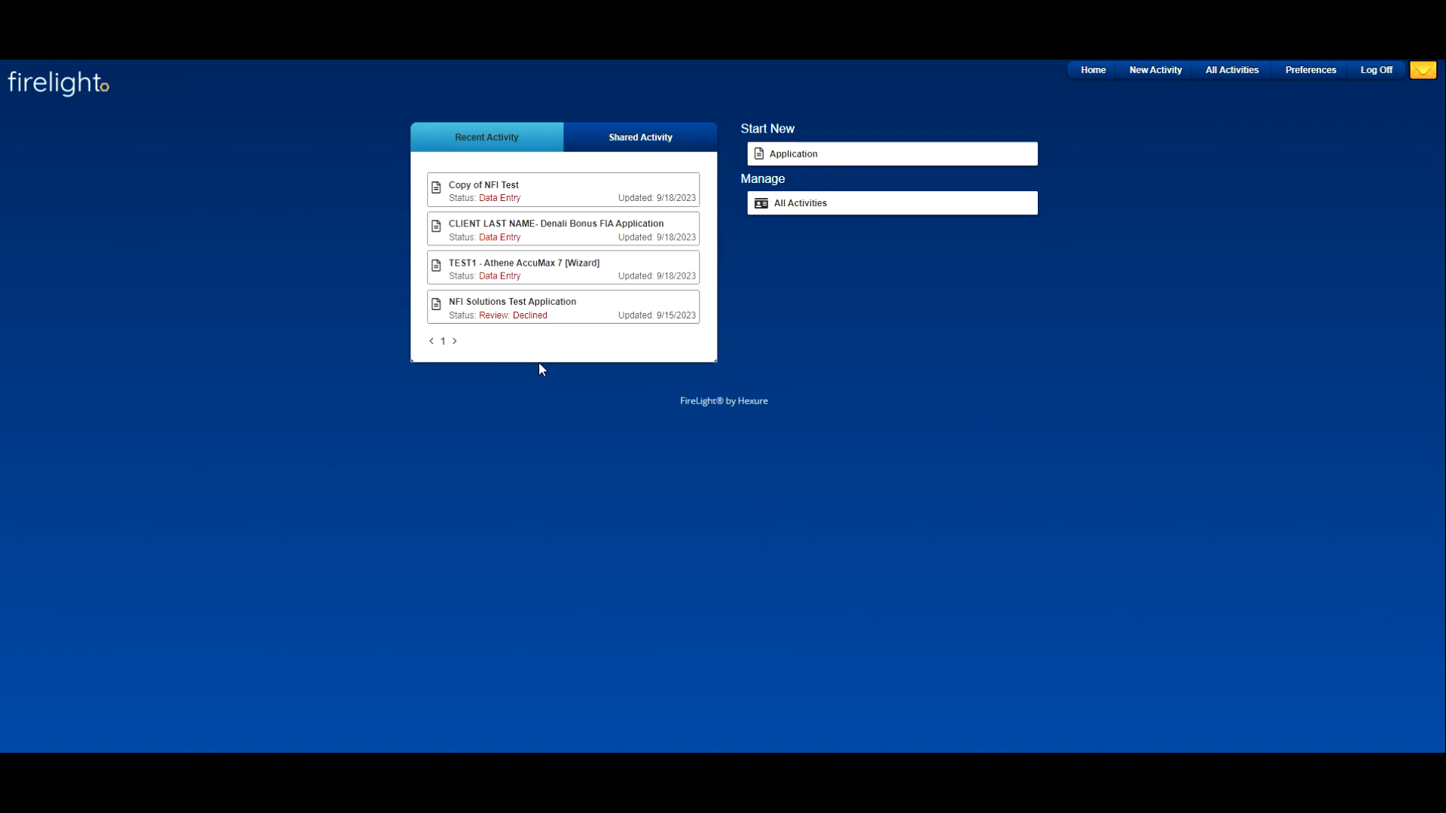
{"action": "left_click", "coordinate": [565, 321]}
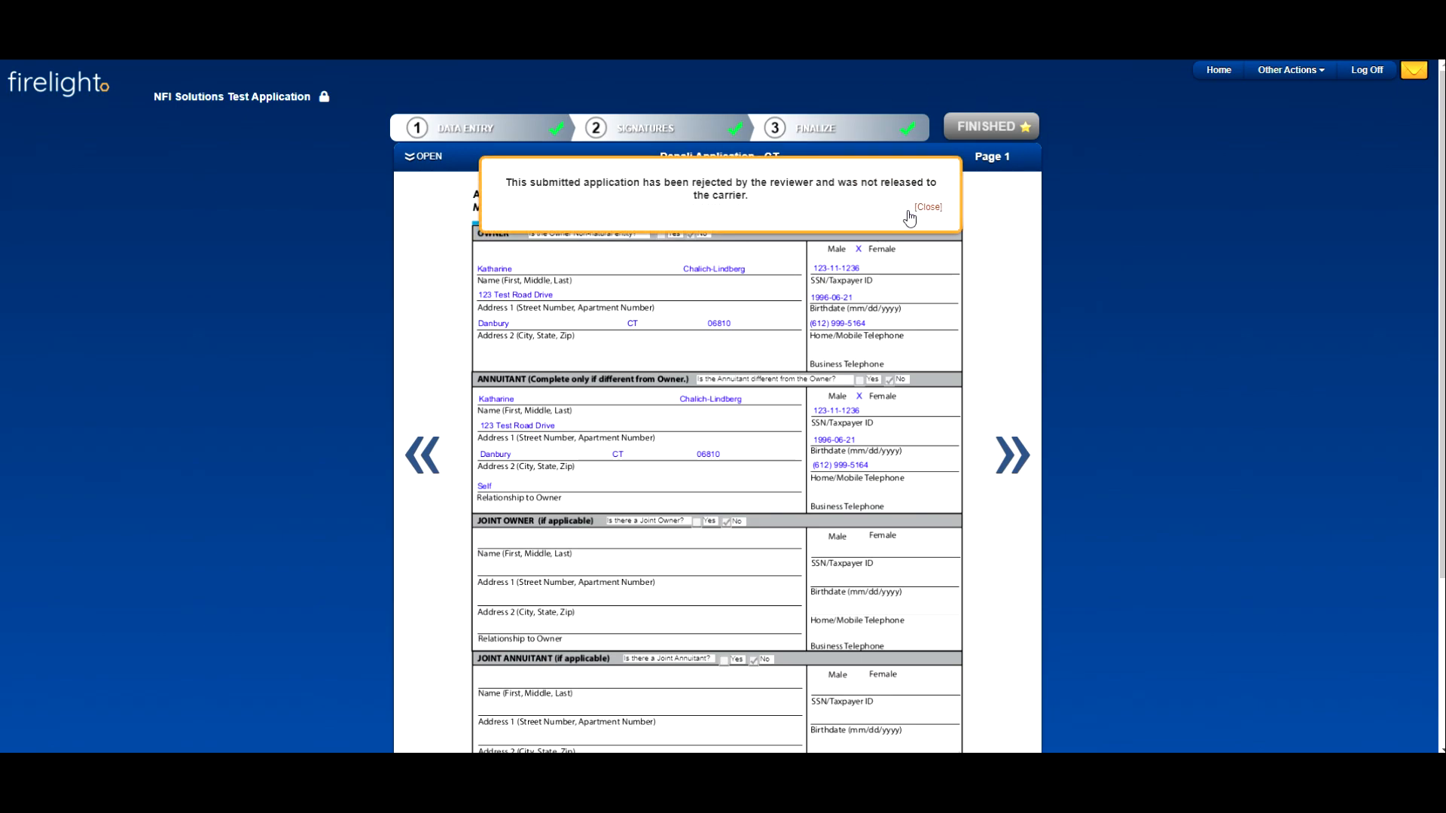
{"action": "left_click", "coordinate": [928, 208]}
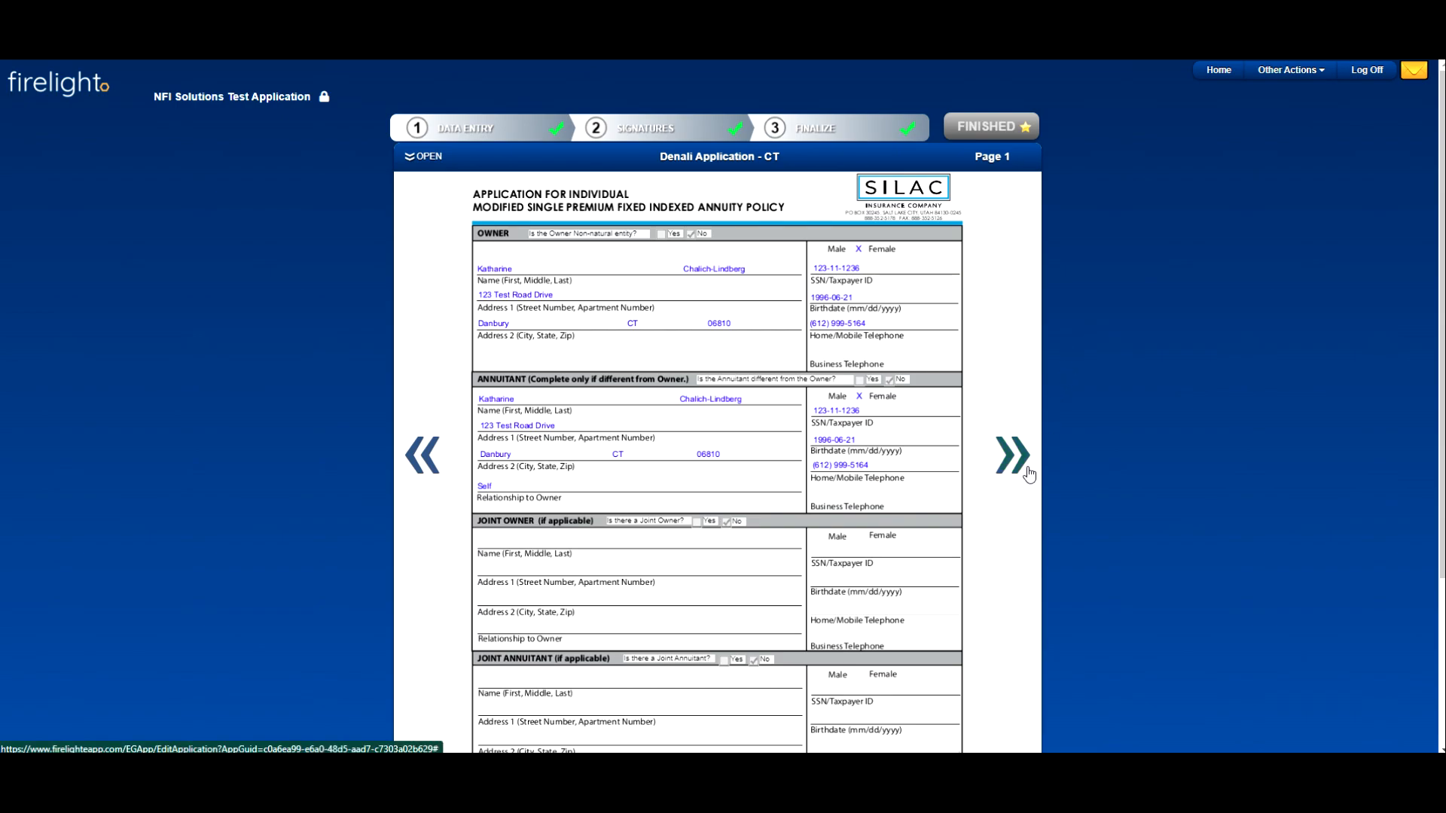
Step: Copy the declined application as Copy of NFI Solutions Test Application and close the naming and completion notices
{"action": "left_click", "coordinate": [1290, 75]}
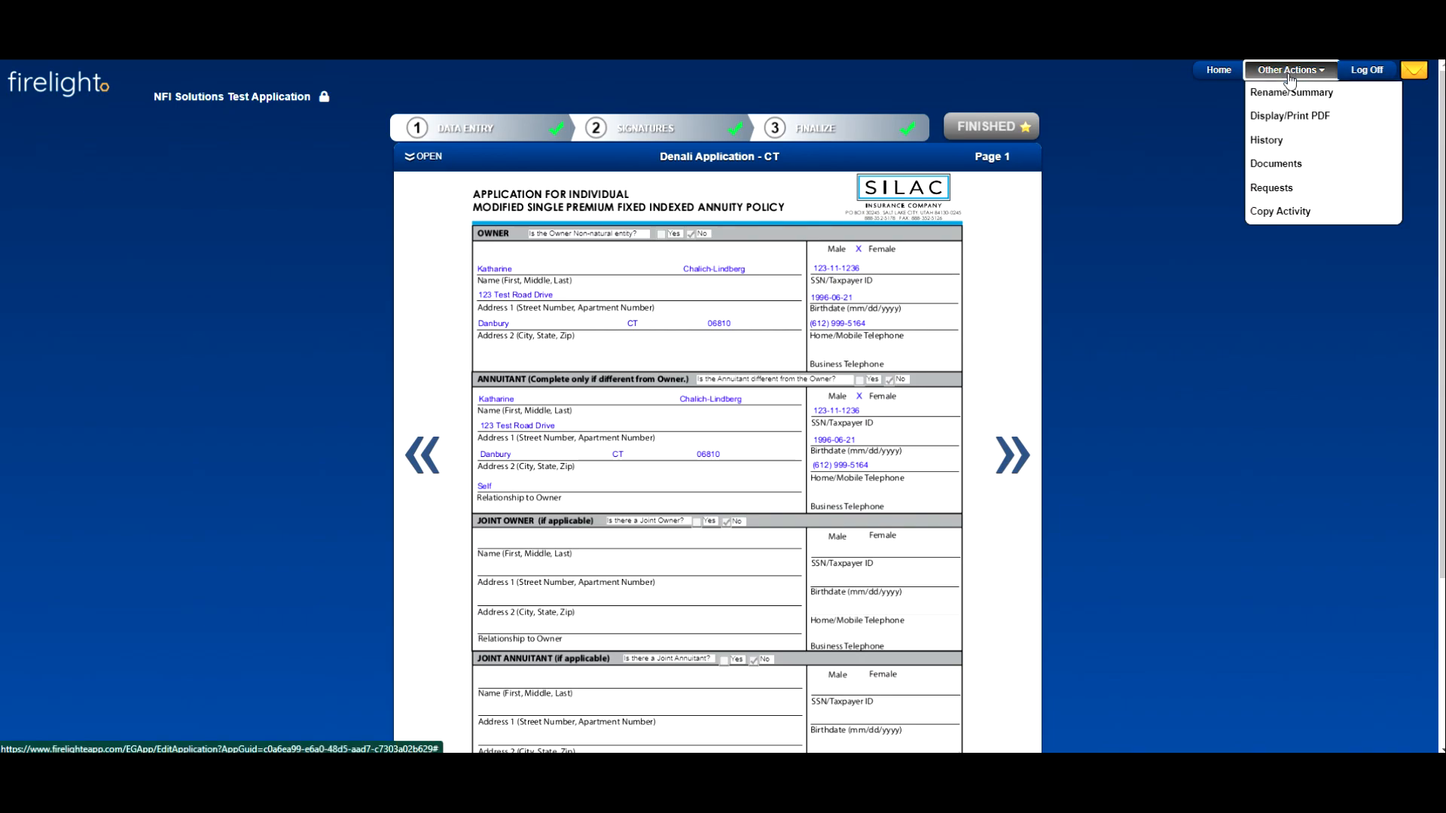
{"action": "left_click", "coordinate": [1295, 215]}
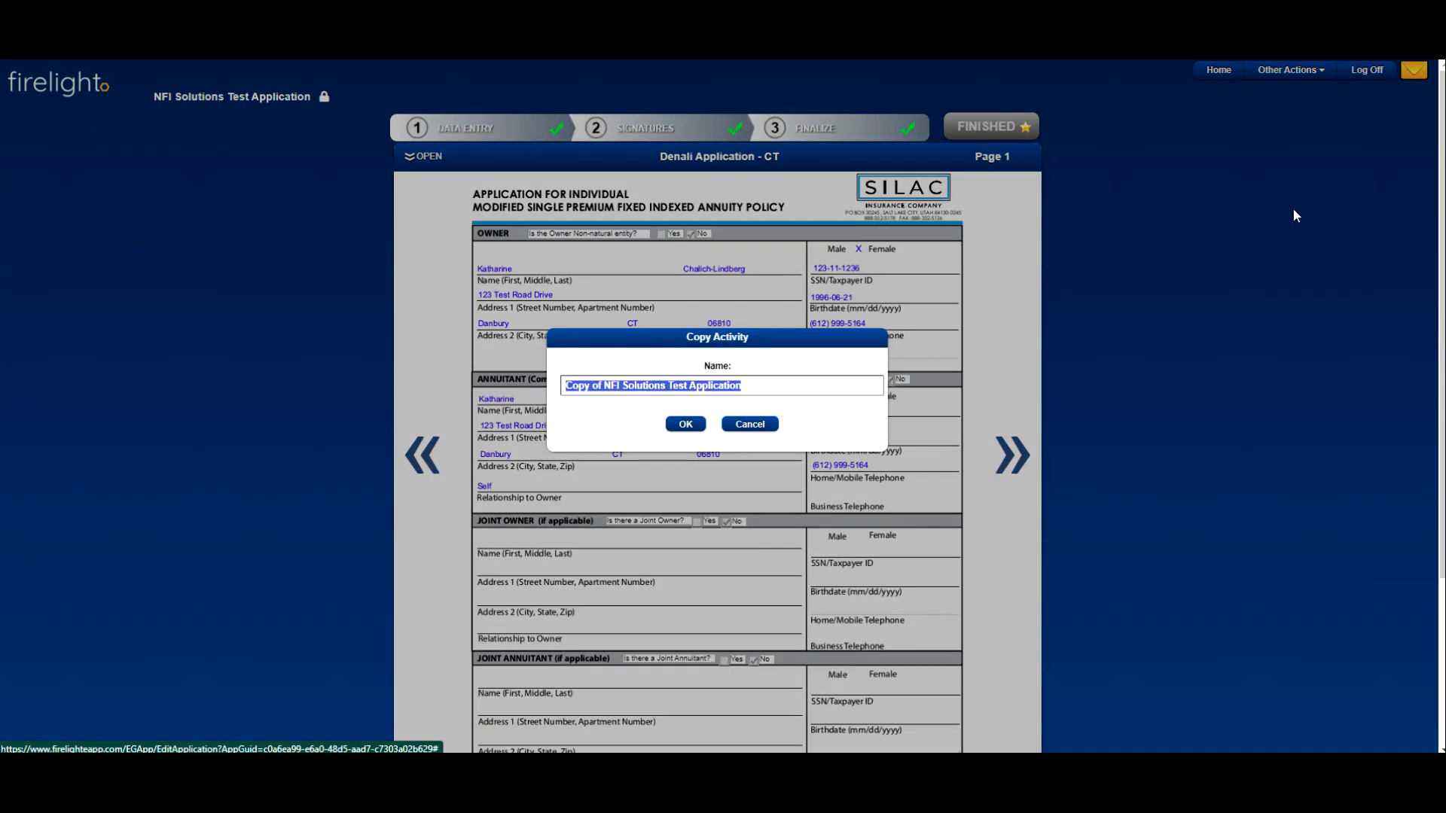
{"action": "left_click", "coordinate": [735, 386]}
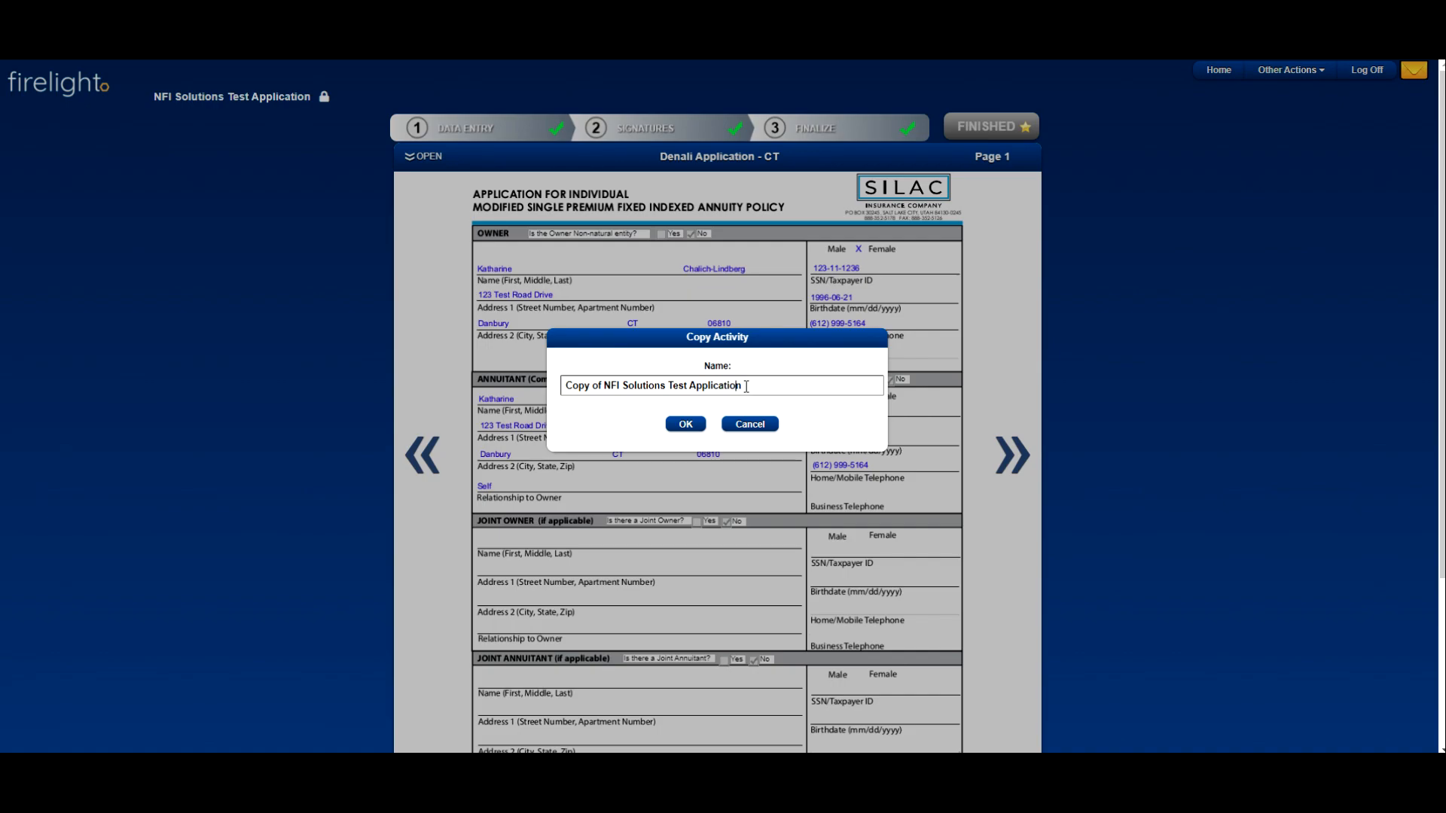
{"action": "left_click", "coordinate": [686, 425]}
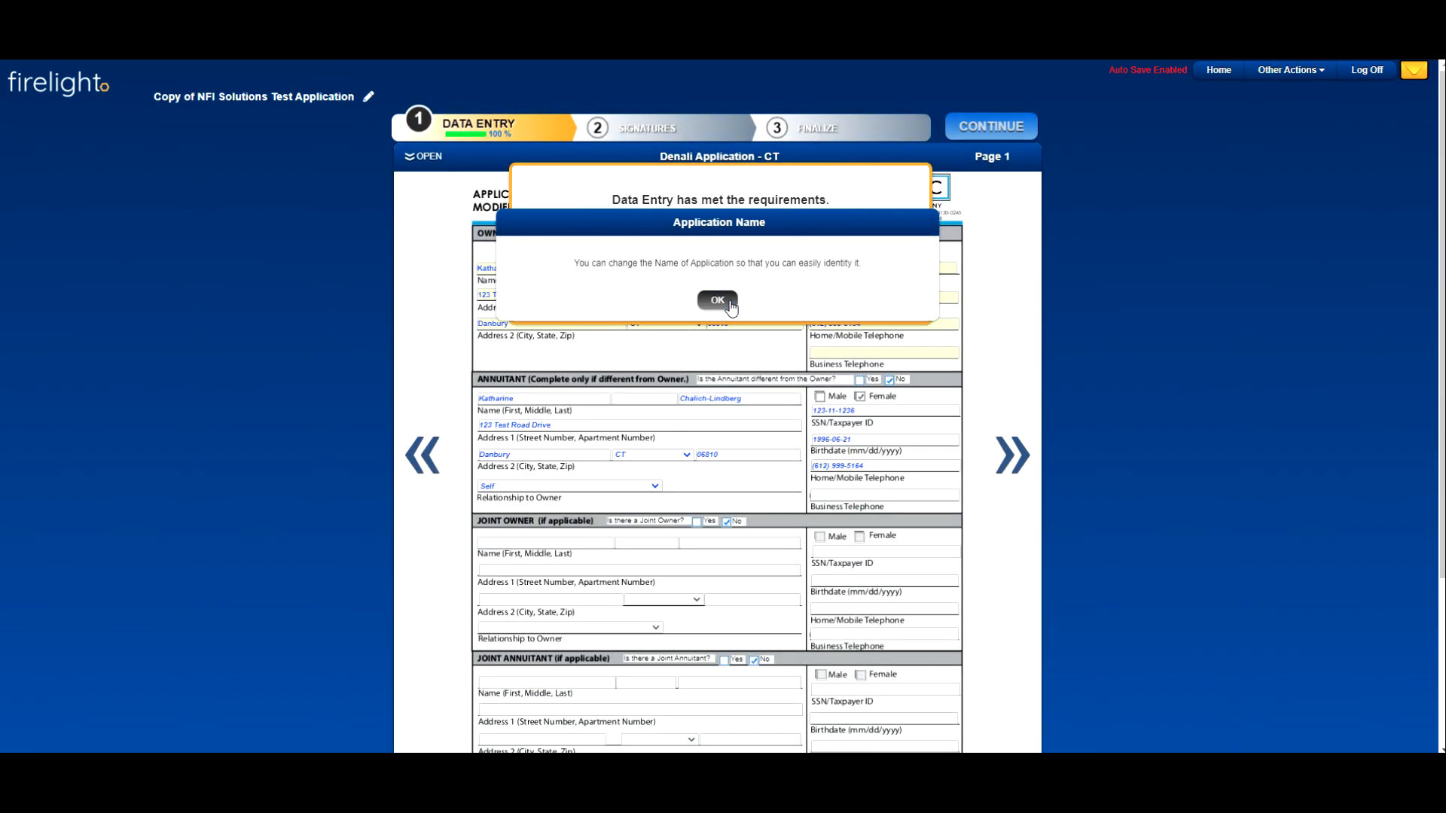
{"action": "left_click", "coordinate": [727, 301]}
{"action": "left_click", "coordinate": [721, 275]}
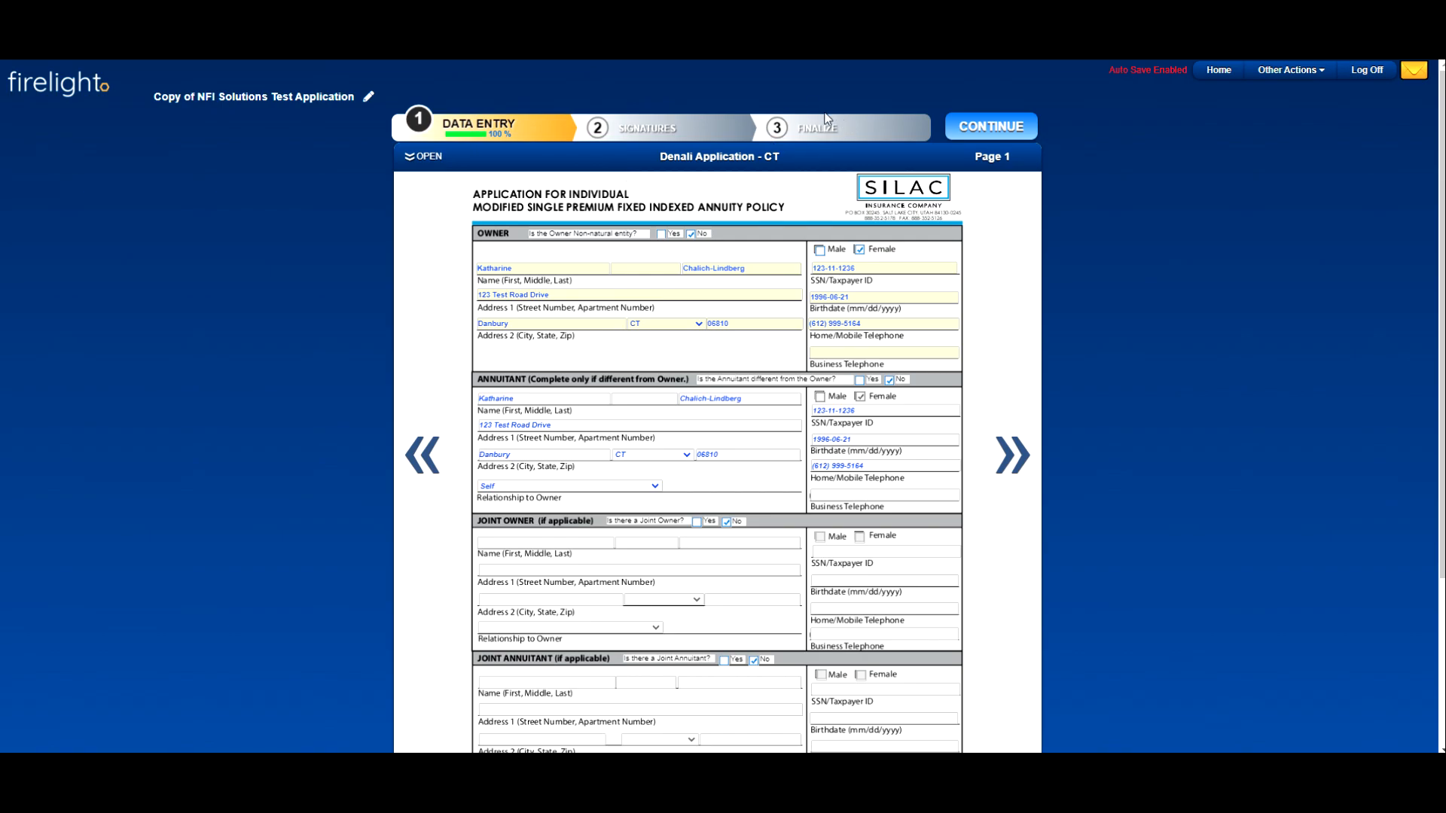
Step: Review page 2 of the copied Denali Application - CT and leave the unfinished activity for the home page
{"action": "left_click", "coordinate": [1016, 471]}
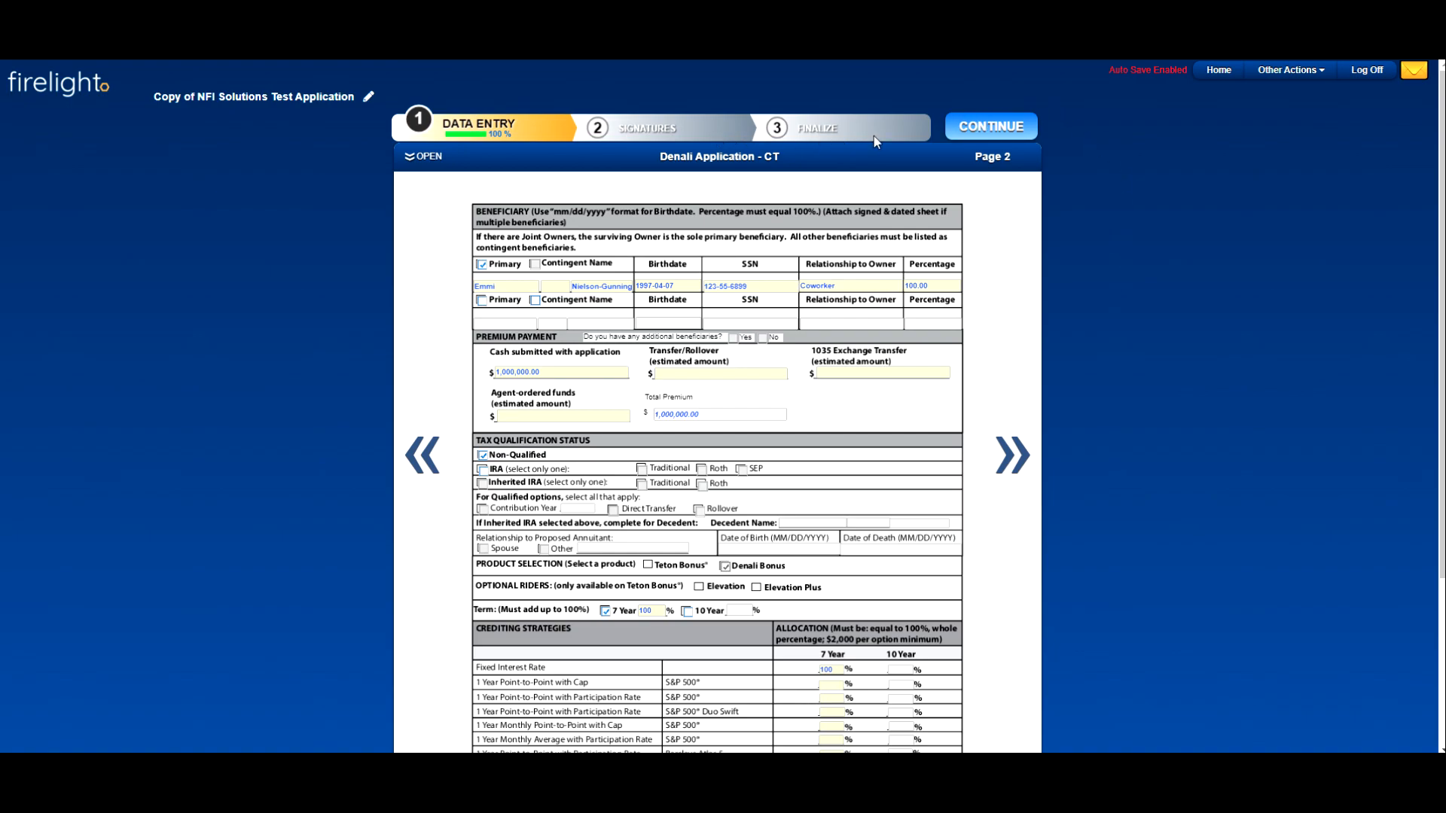
{"action": "left_click", "coordinate": [1218, 71]}
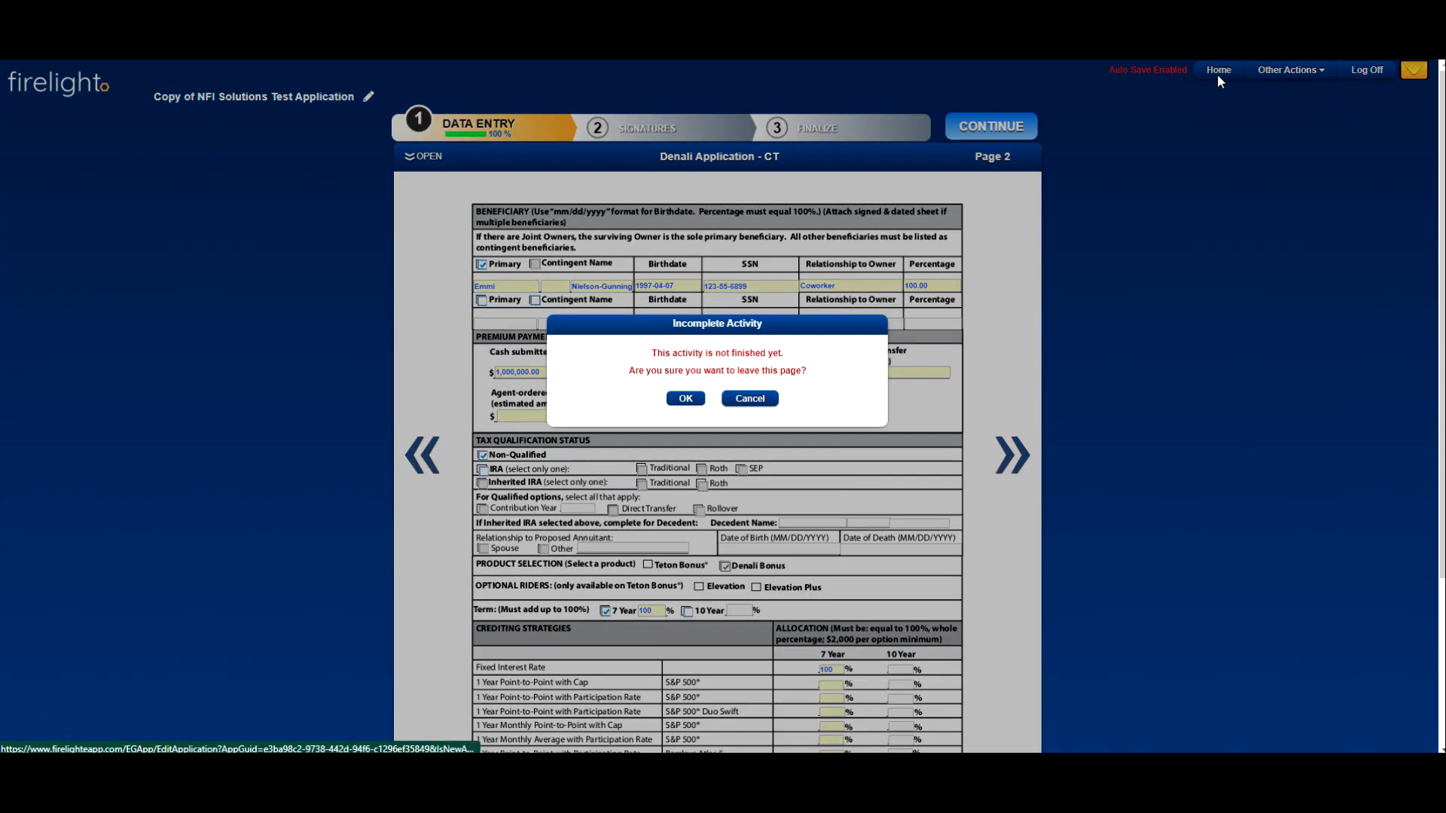
{"action": "left_click", "coordinate": [687, 398]}
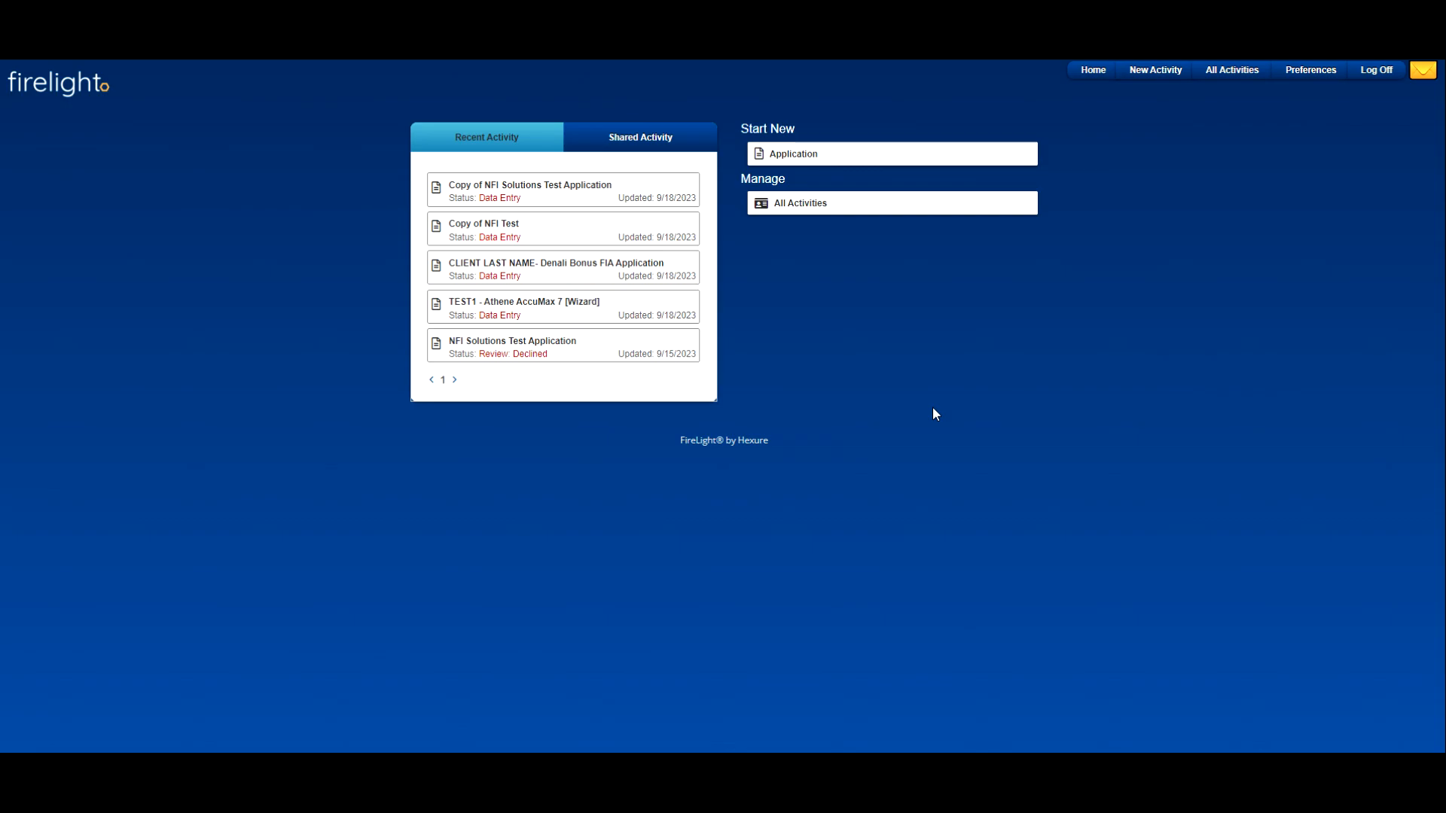
Step: Open the Copy of NFI Test application and generate a printable PDF of its preselected application forms
{"action": "left_click", "coordinate": [593, 226]}
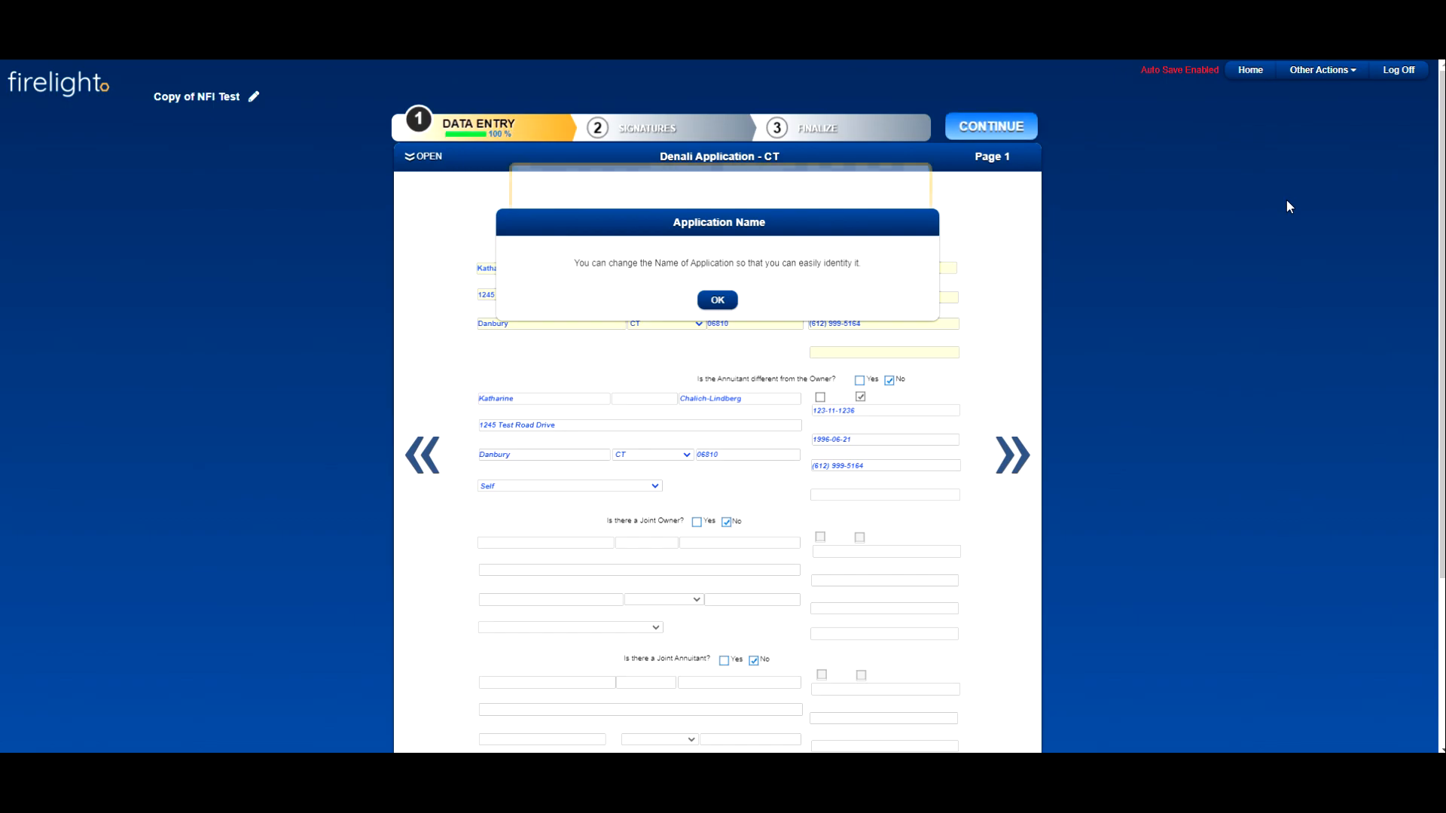
{"action": "left_click", "coordinate": [717, 300]}
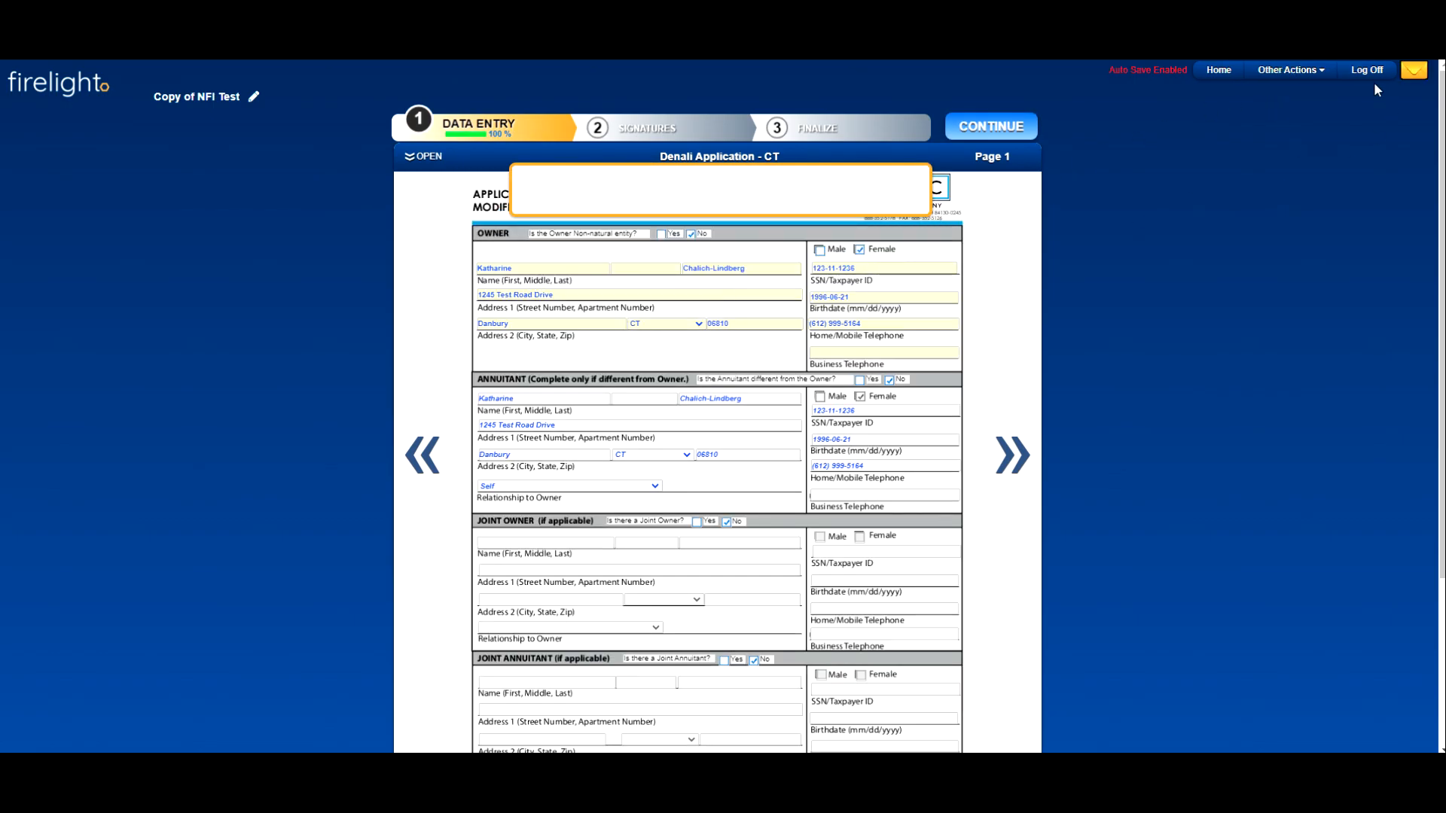
{"action": "left_click", "coordinate": [1310, 75]}
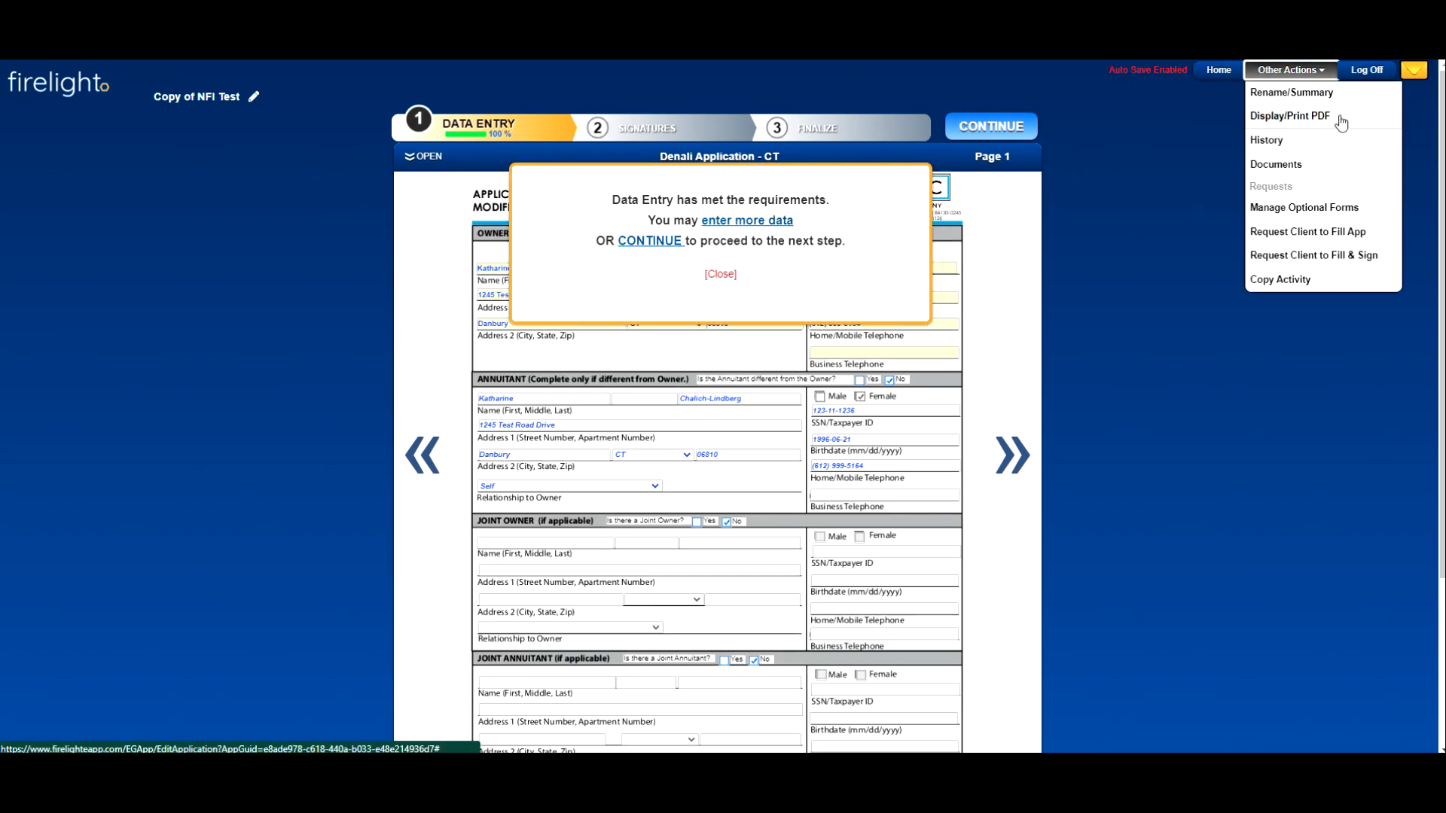
{"action": "left_click", "coordinate": [1325, 116]}
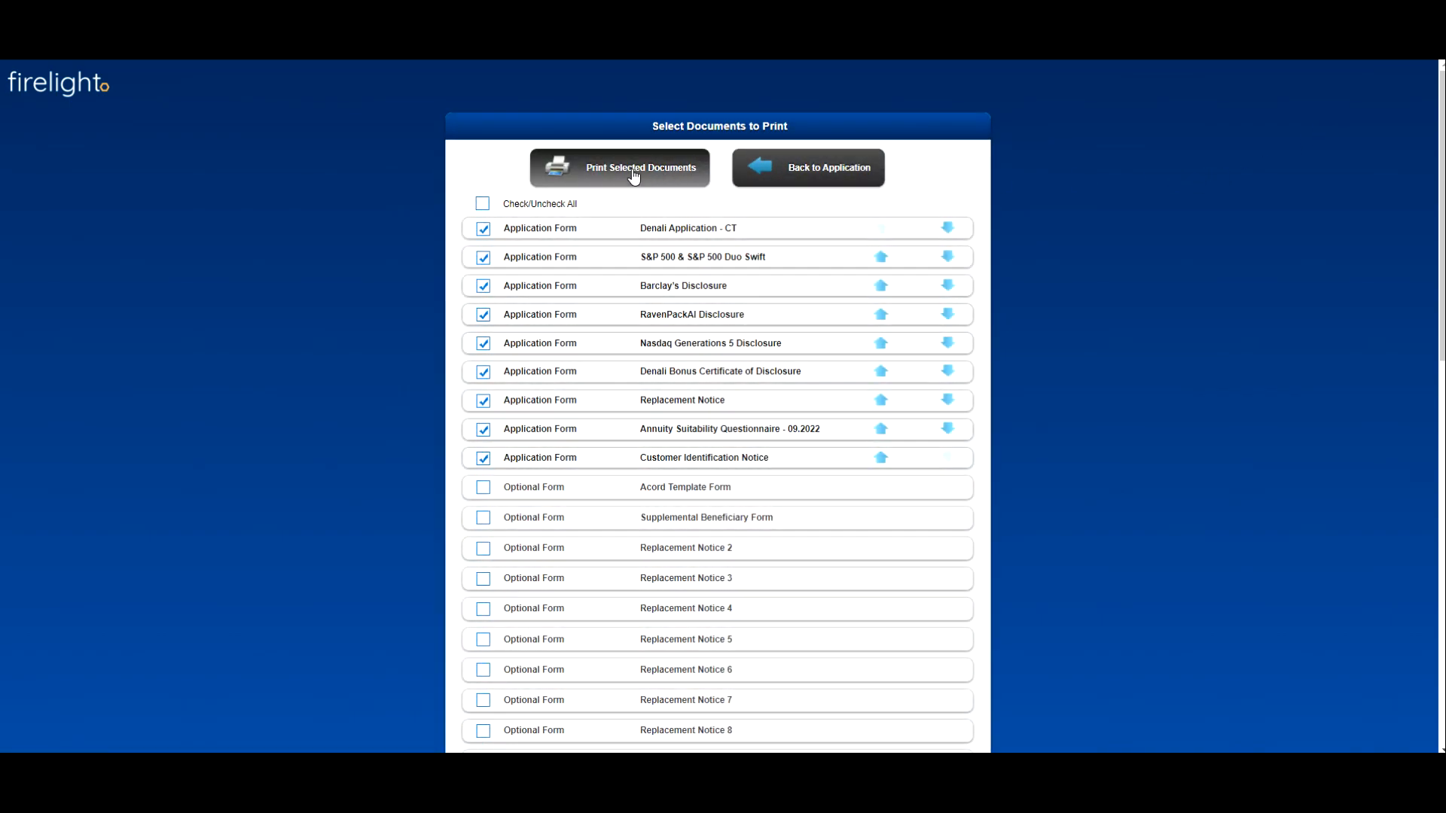
{"action": "left_click", "coordinate": [575, 179]}
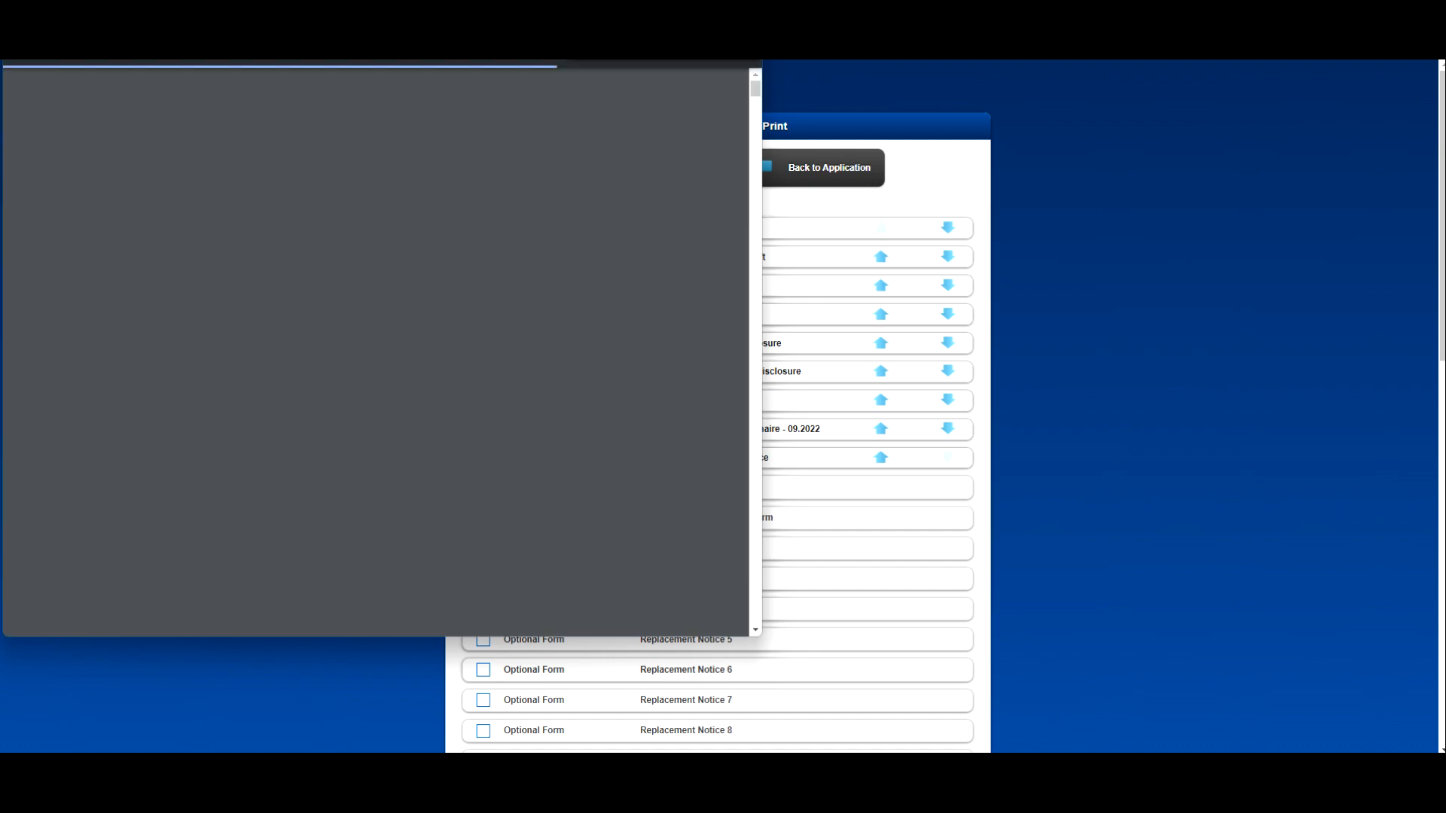
Step: Examine the generated PDF, close it, and leave the unfinished application for the home page
{"action": "left_click_drag", "start_coordinate": [639, 0], "coordinate": [672, 118]}
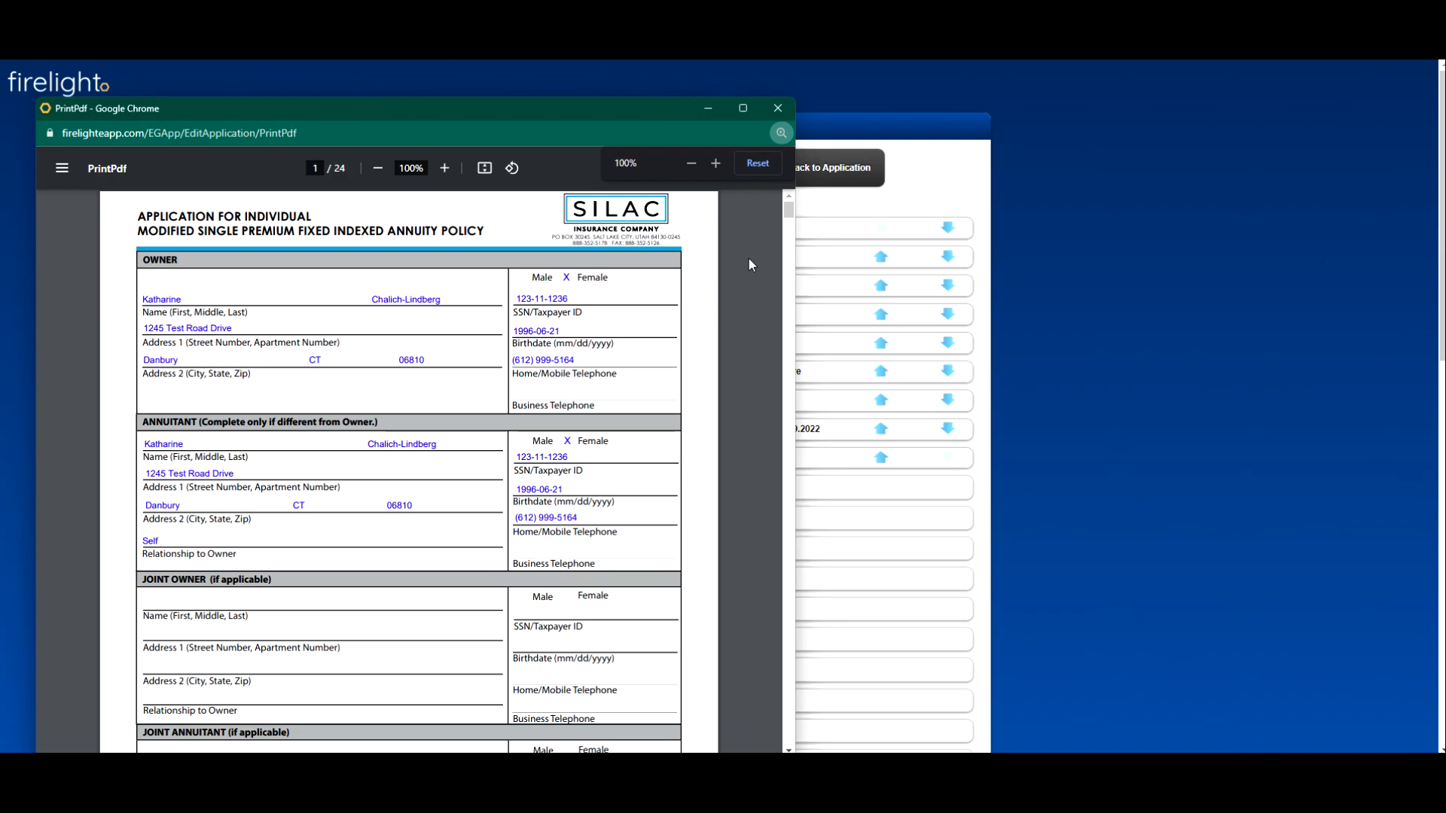
{"action": "left_click", "coordinate": [775, 111]}
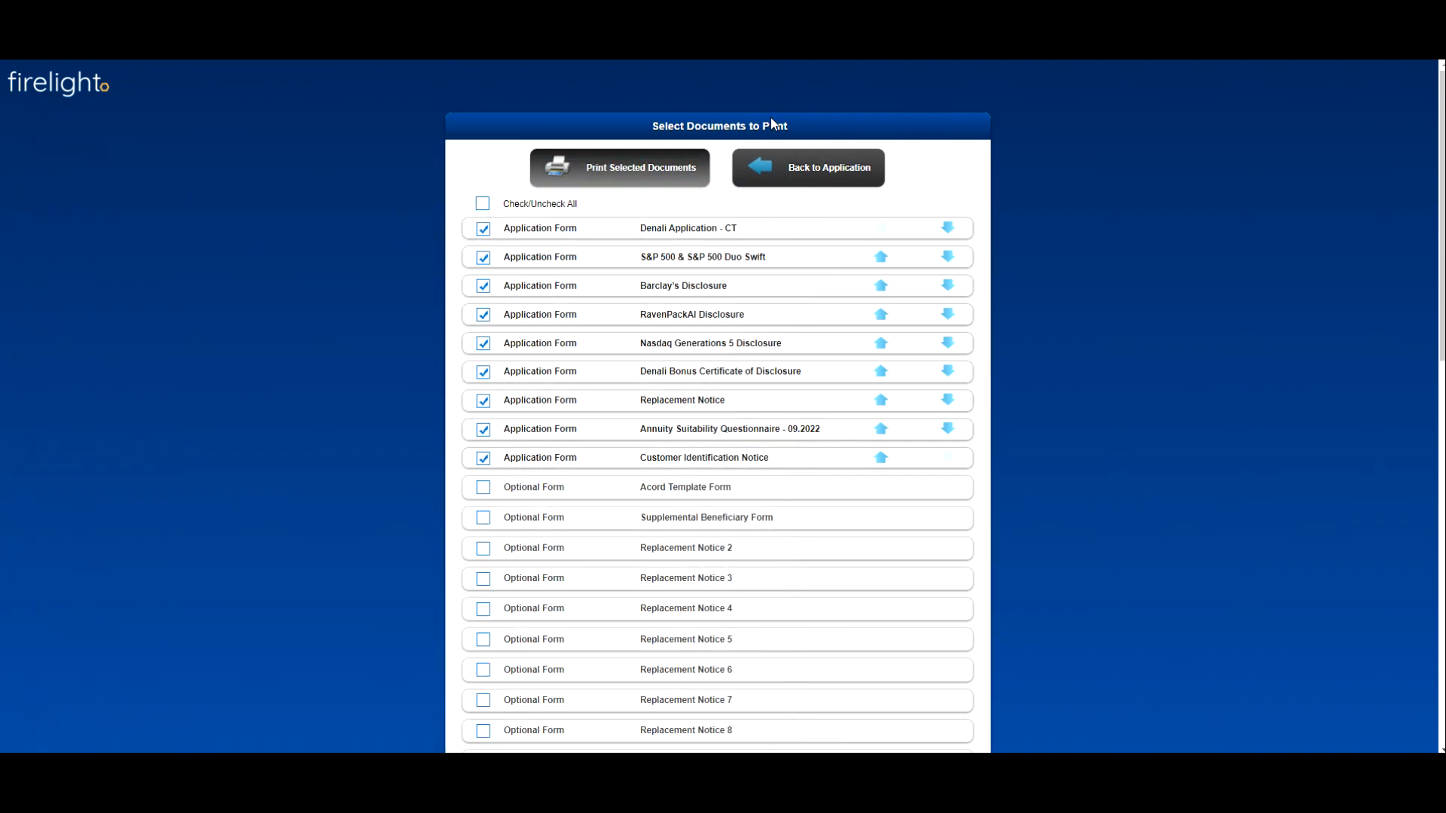
{"action": "left_click", "coordinate": [819, 178]}
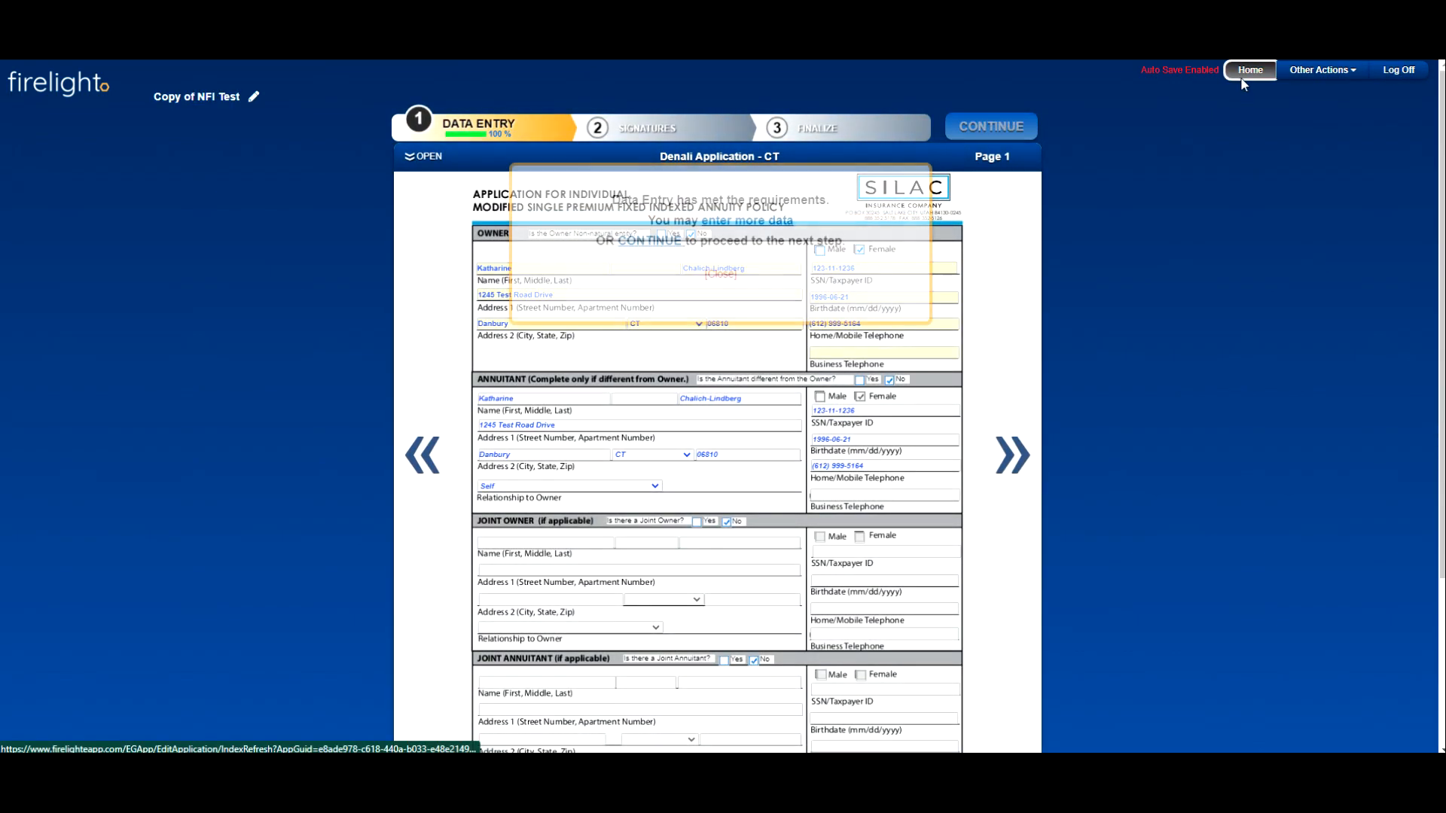
{"action": "left_click", "coordinate": [1244, 75]}
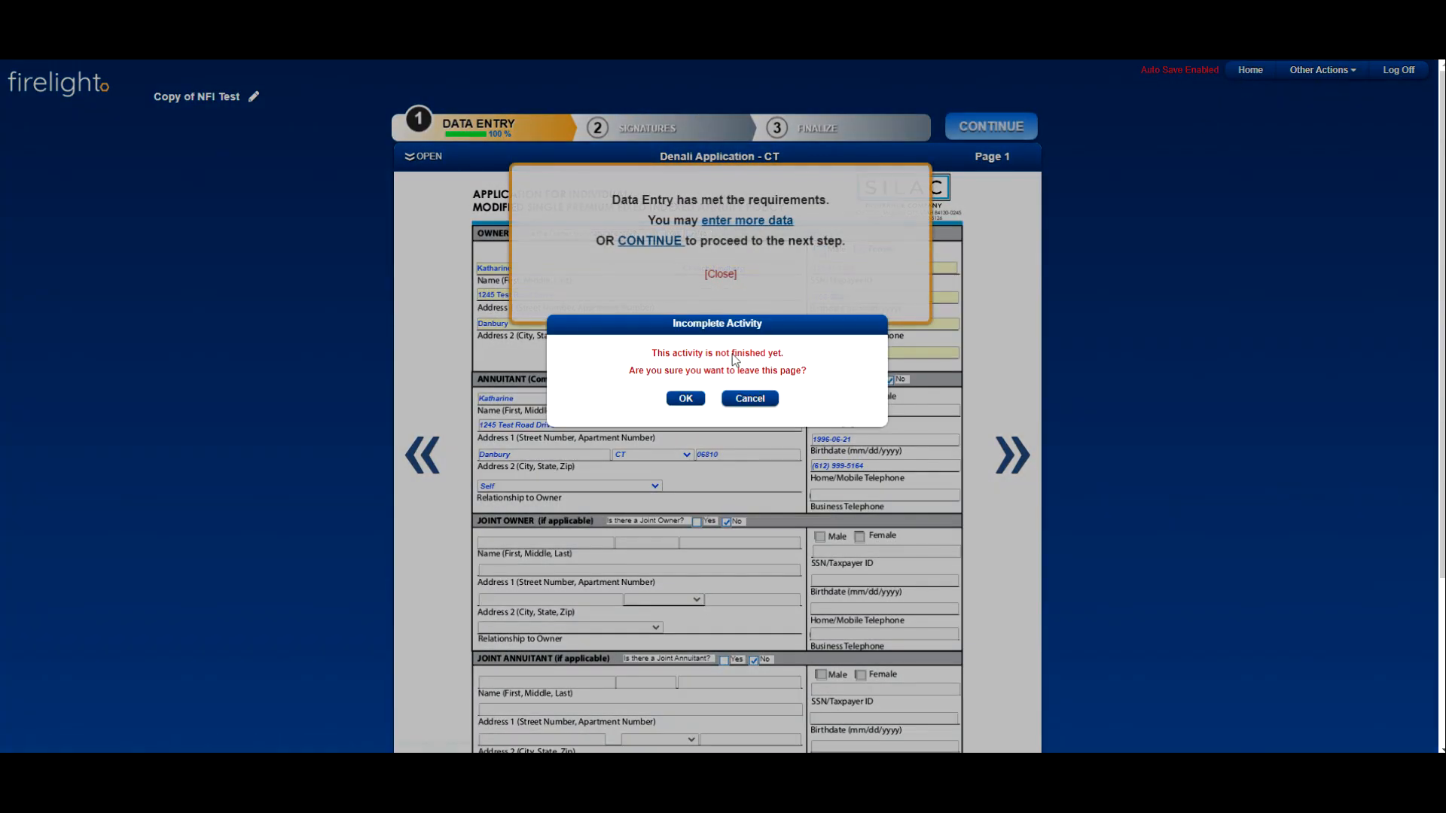
{"action": "left_click", "coordinate": [682, 399]}
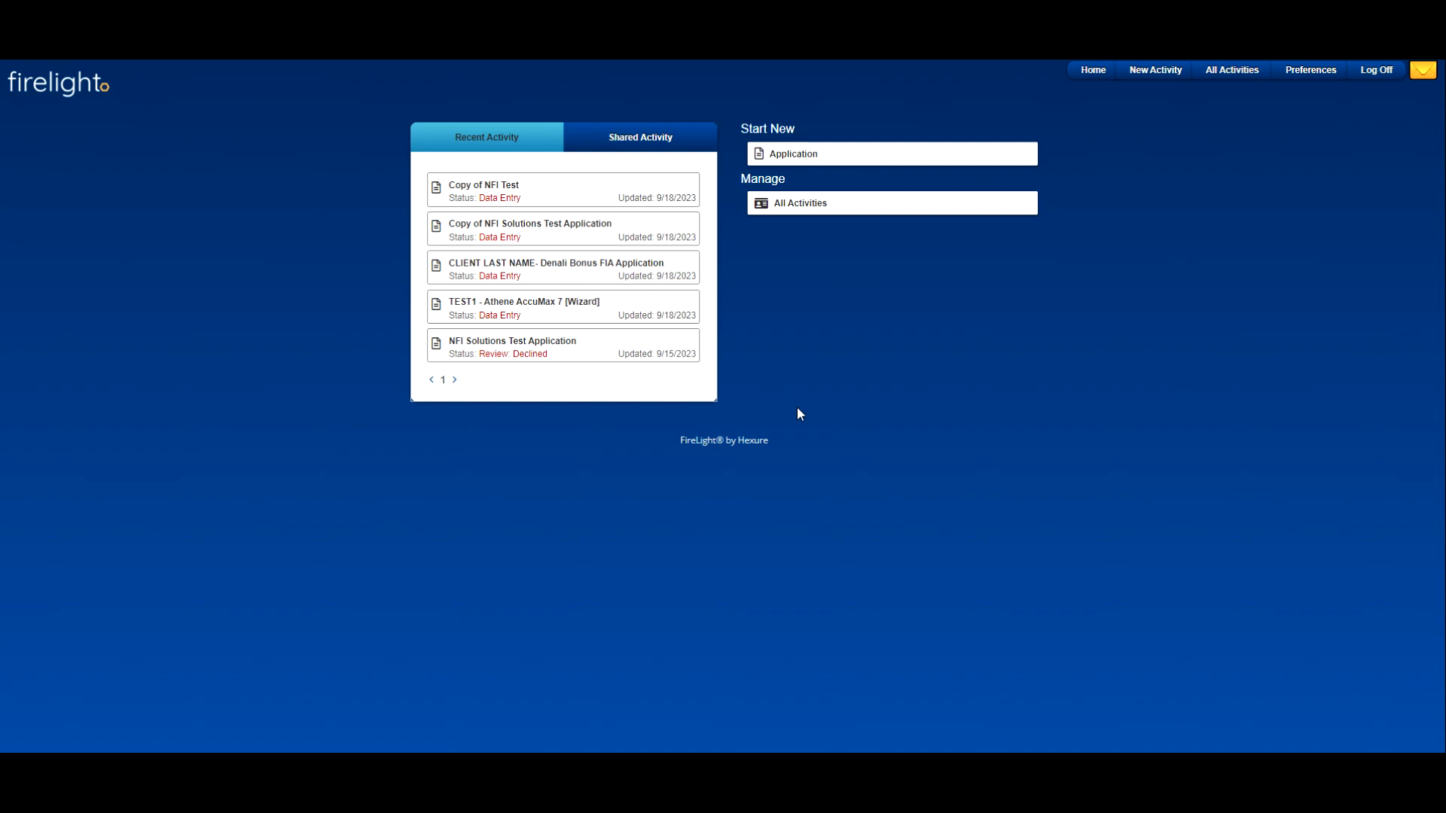
Step: Look through the producer validation, product elections and ownership pages of TEST1 - Athene AccuMax 7 [Wizard], ending on the home page
{"action": "left_click", "coordinate": [597, 319]}
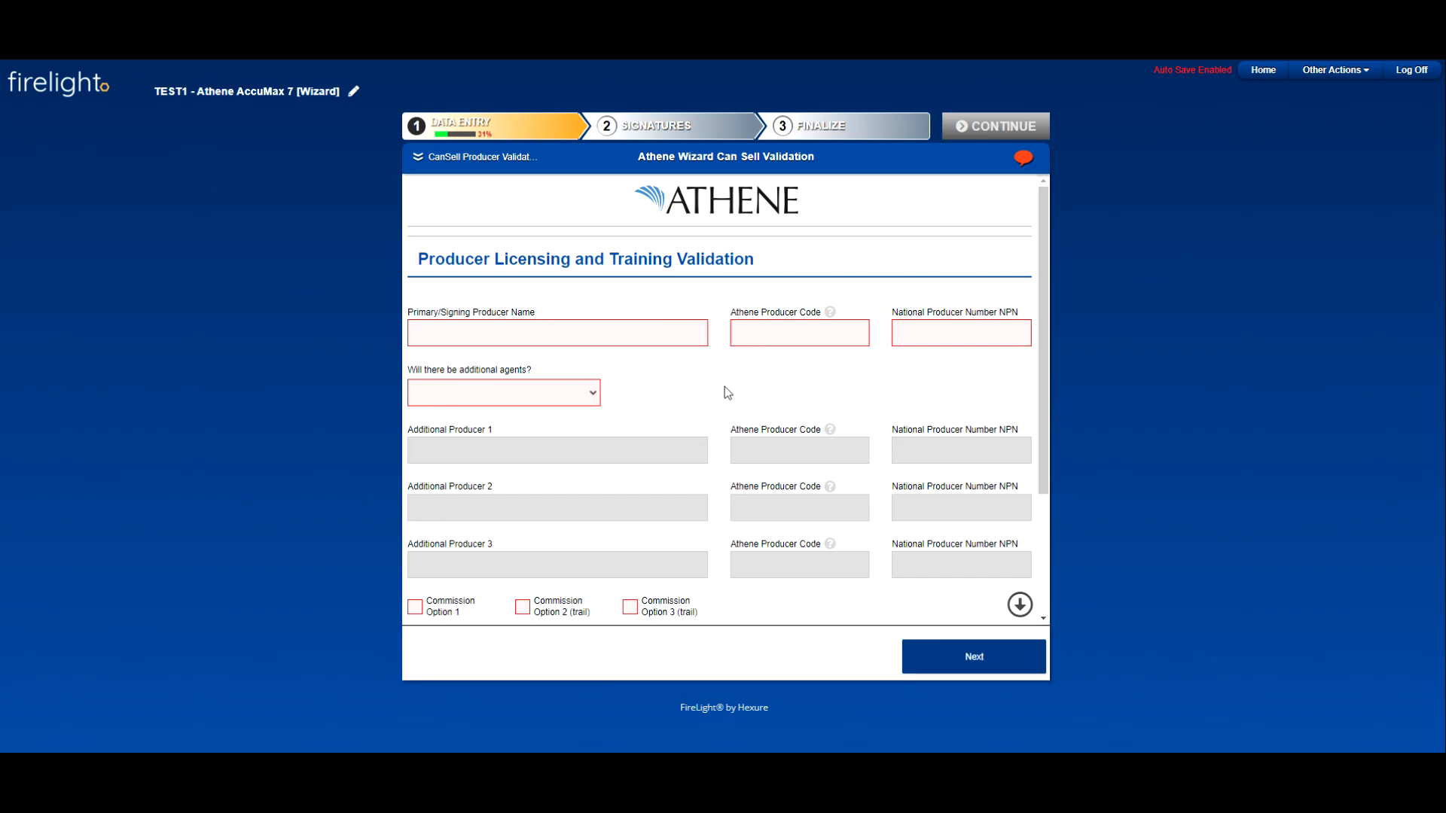
{"action": "left_click", "coordinate": [943, 669]}
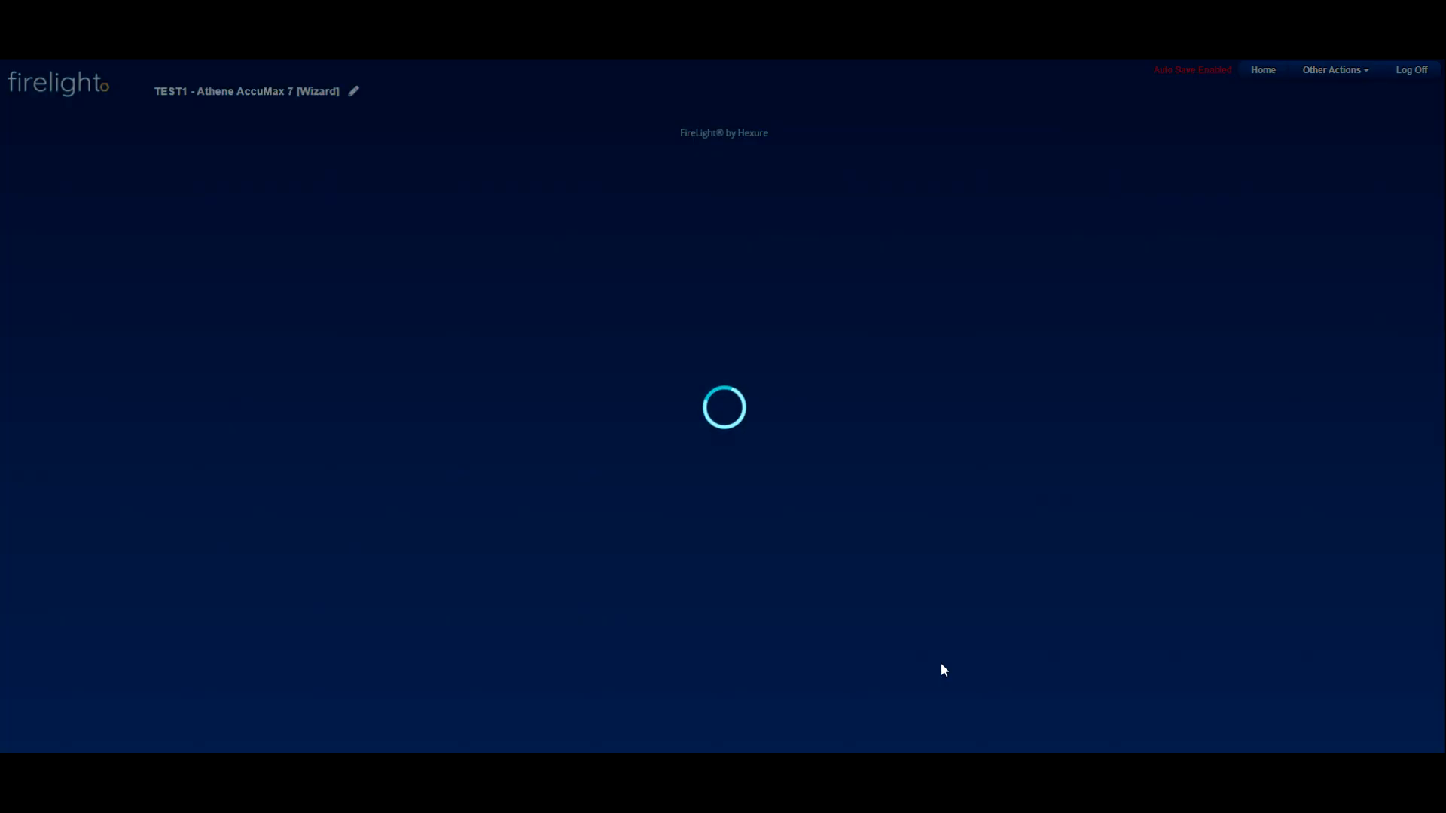
{"action": "scroll", "coordinate": [774, 403], "scroll_direction": "down", "scroll_amount": 3}
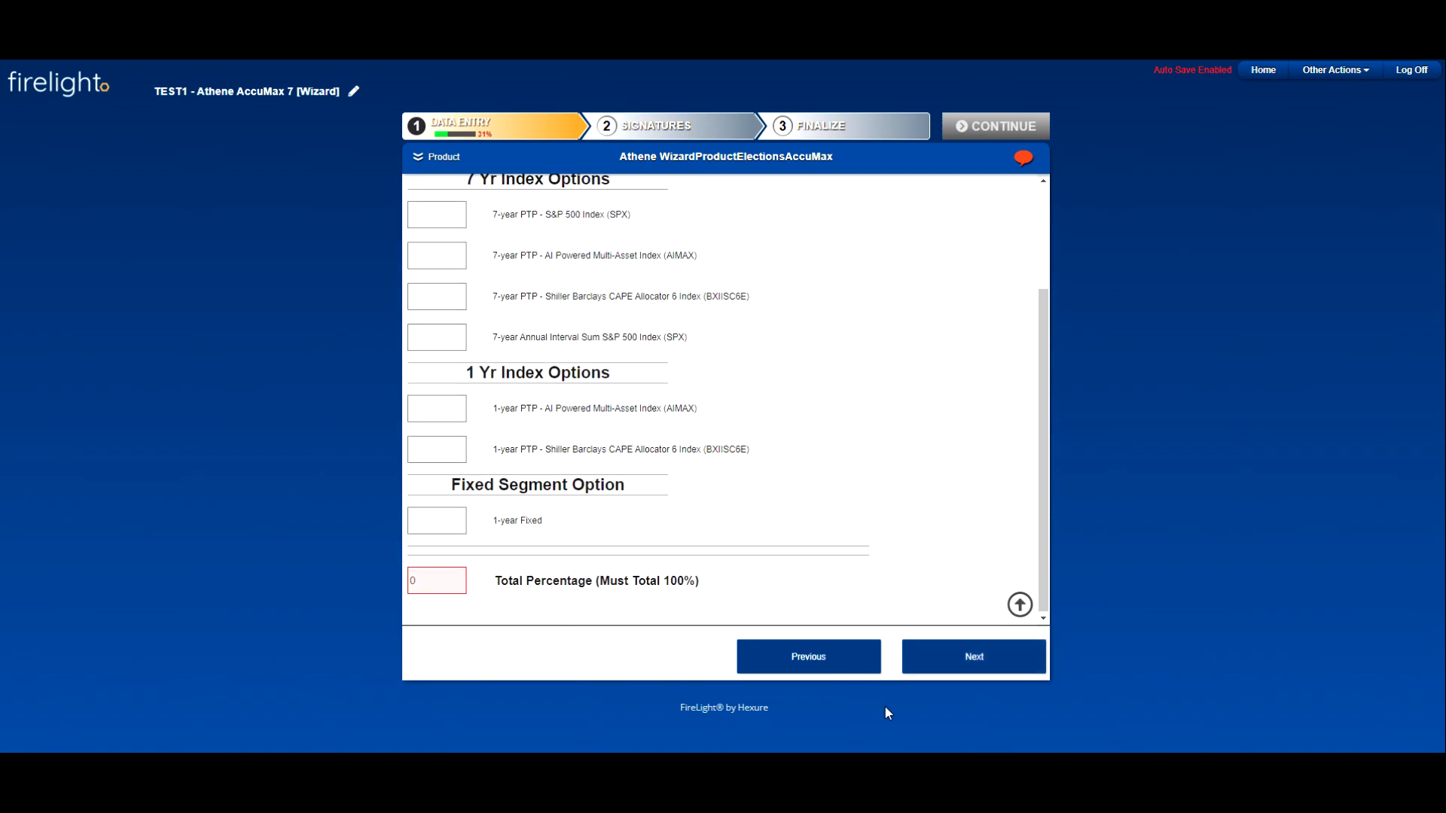
{"action": "left_click", "coordinate": [940, 666]}
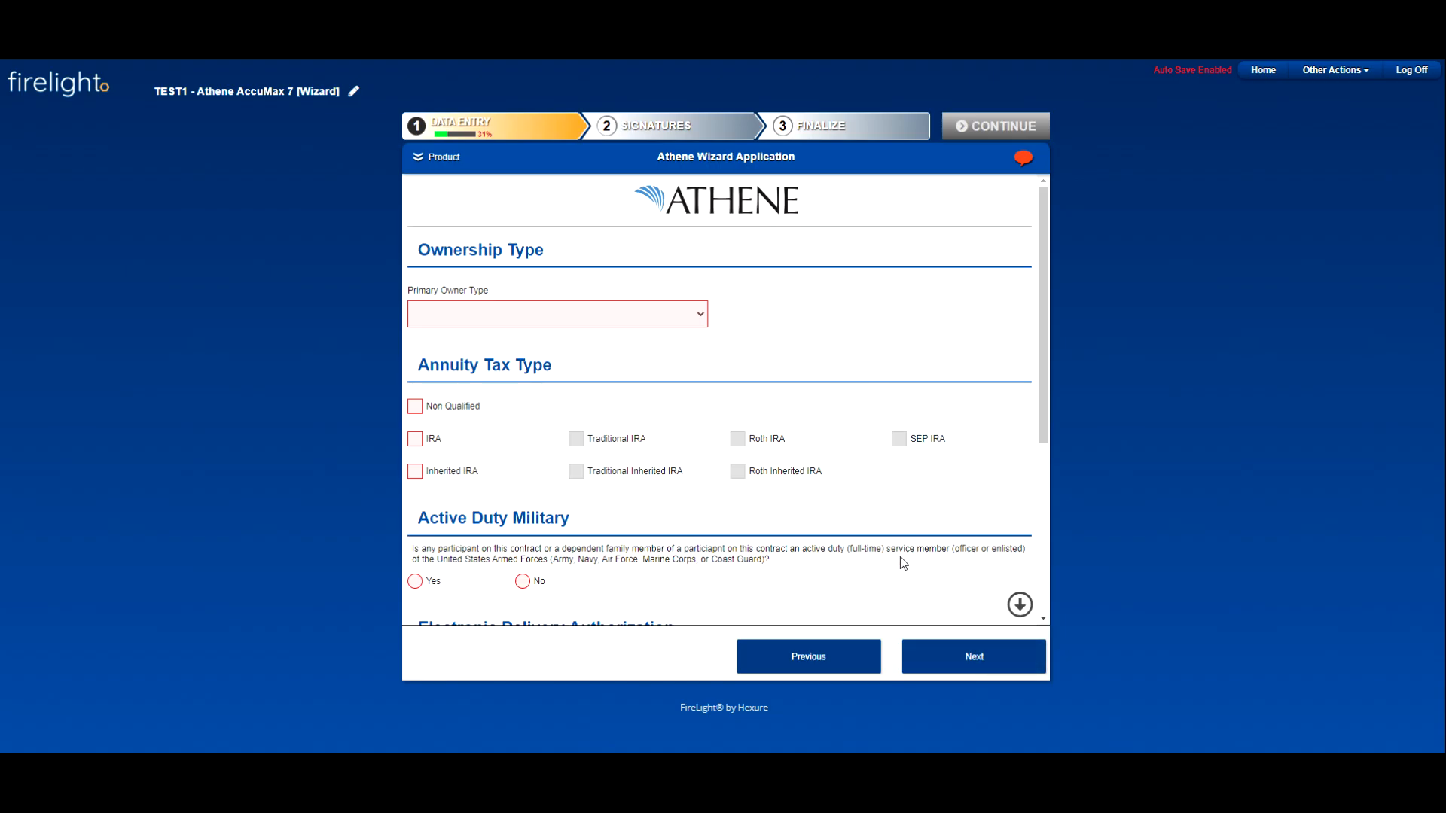
{"action": "scroll", "coordinate": [1014, 437], "scroll_direction": "down", "scroll_amount": 4}
{"action": "scroll", "coordinate": [1020, 316], "scroll_direction": "up", "scroll_amount": 4}
{"action": "left_click", "coordinate": [1263, 70]}
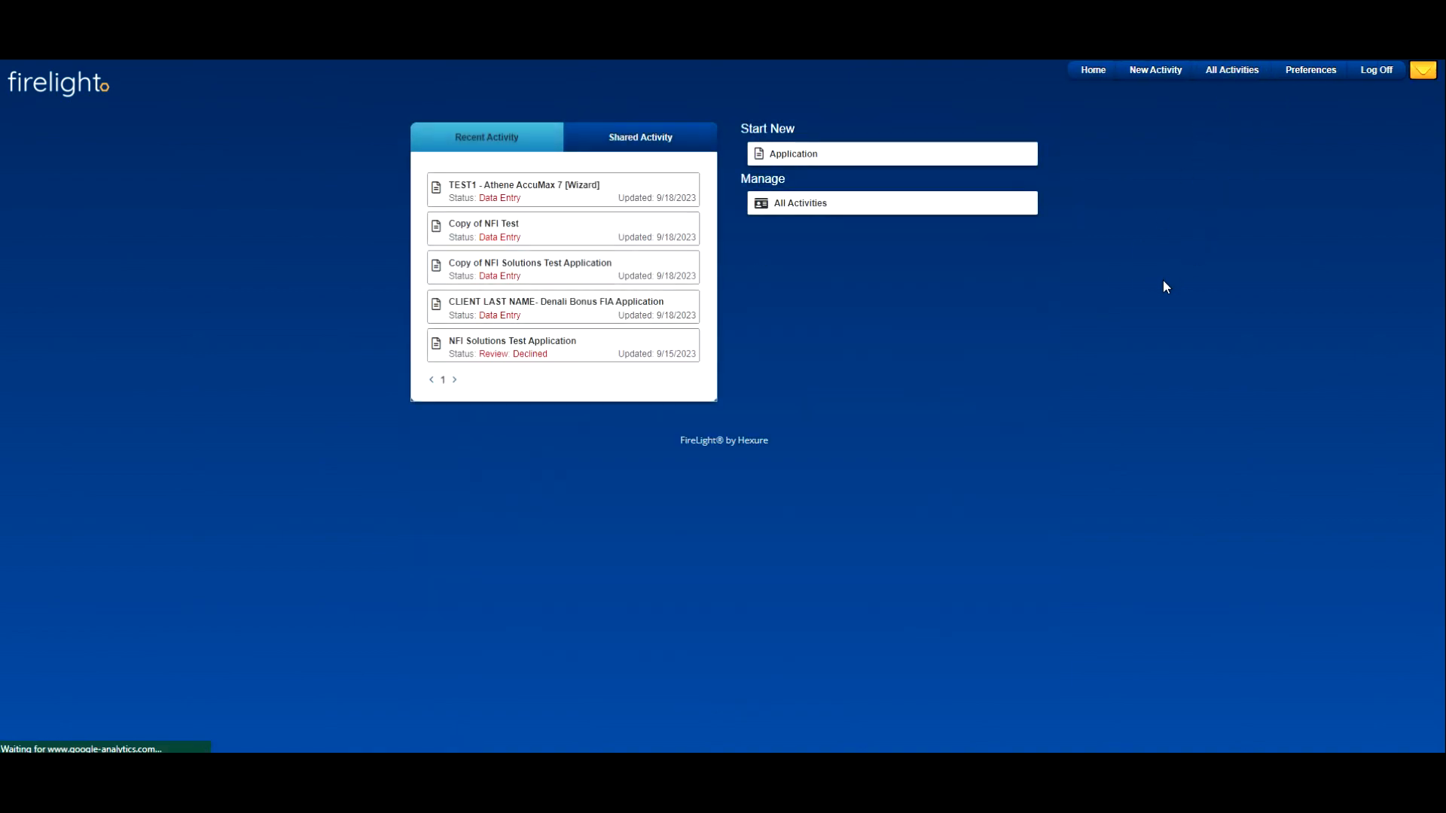